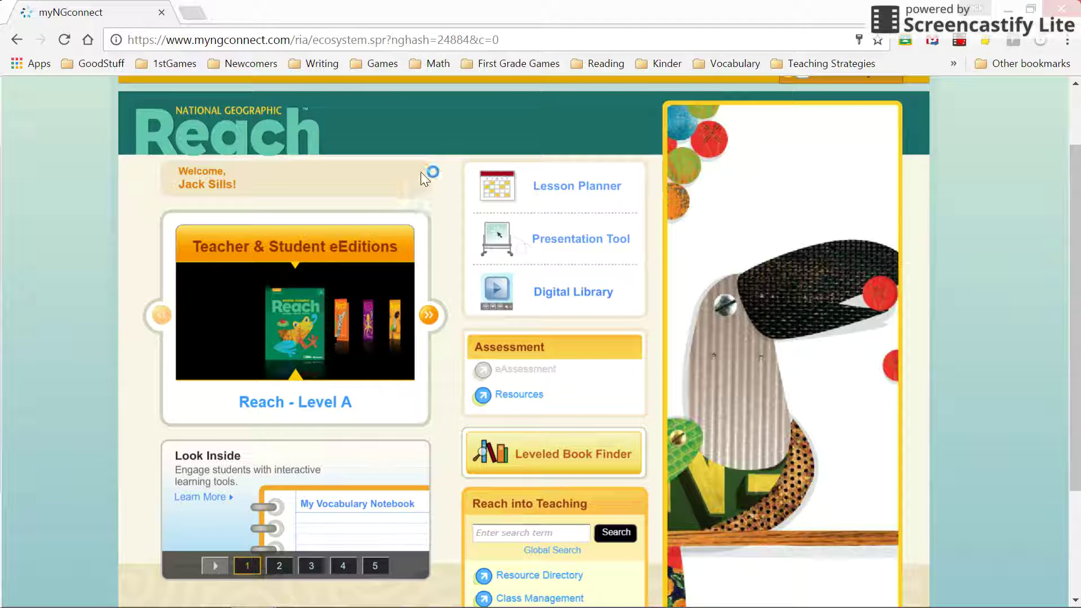
# - Scroll the Reach home page down and back up to find the Lesson Planner link
pyautogui.scroll(-1, 434, 239)
pyautogui.scroll(-1, 434, 239)
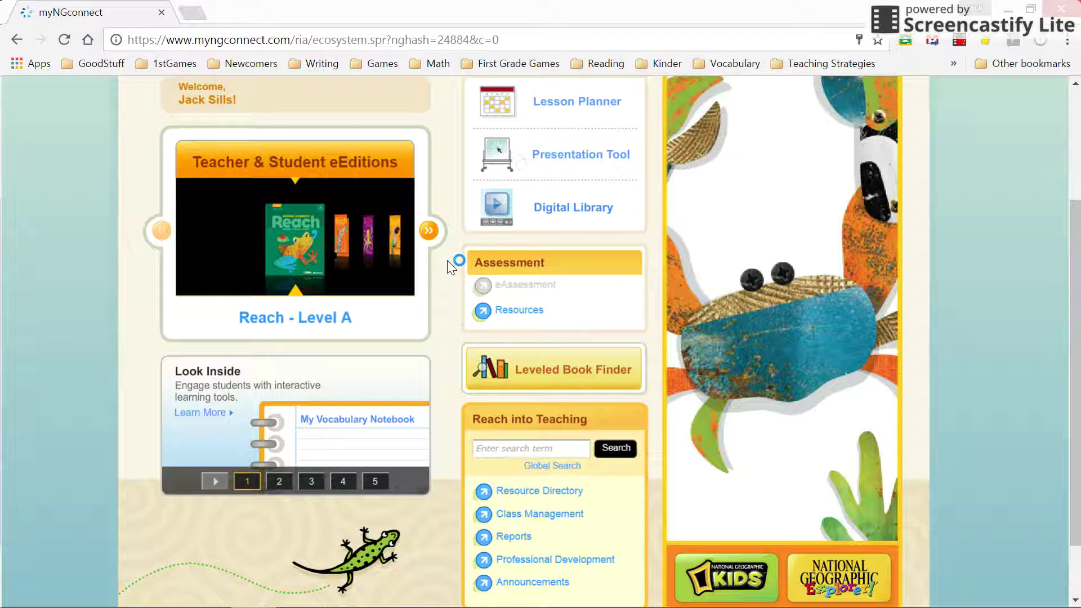
pyautogui.scroll(2, 448, 259)
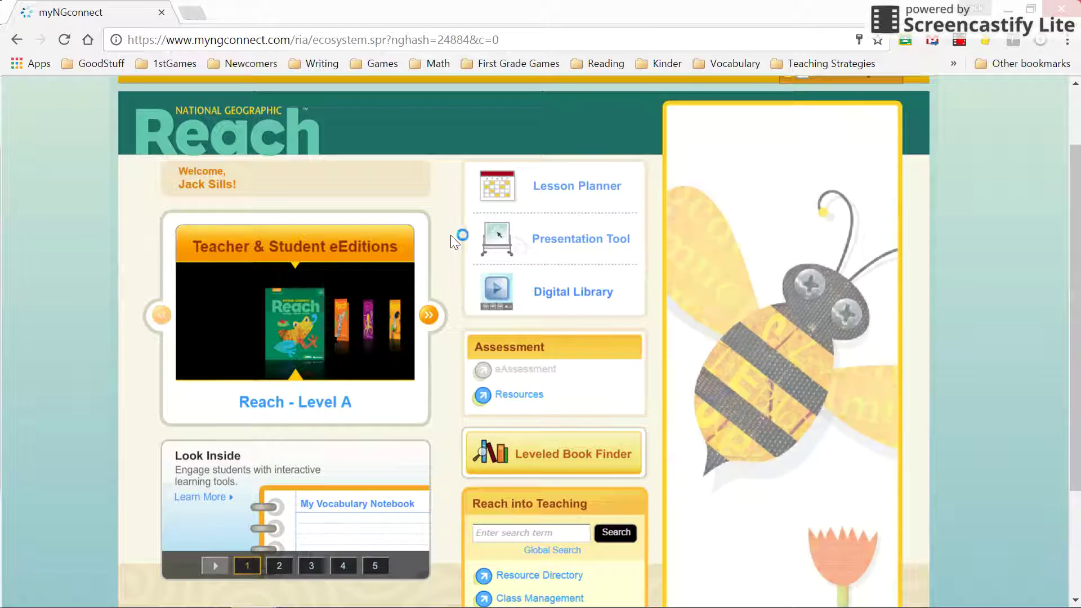
# - Open the Lesson Planner and start a new lesson plan named Temp
pyautogui.click(565, 190)
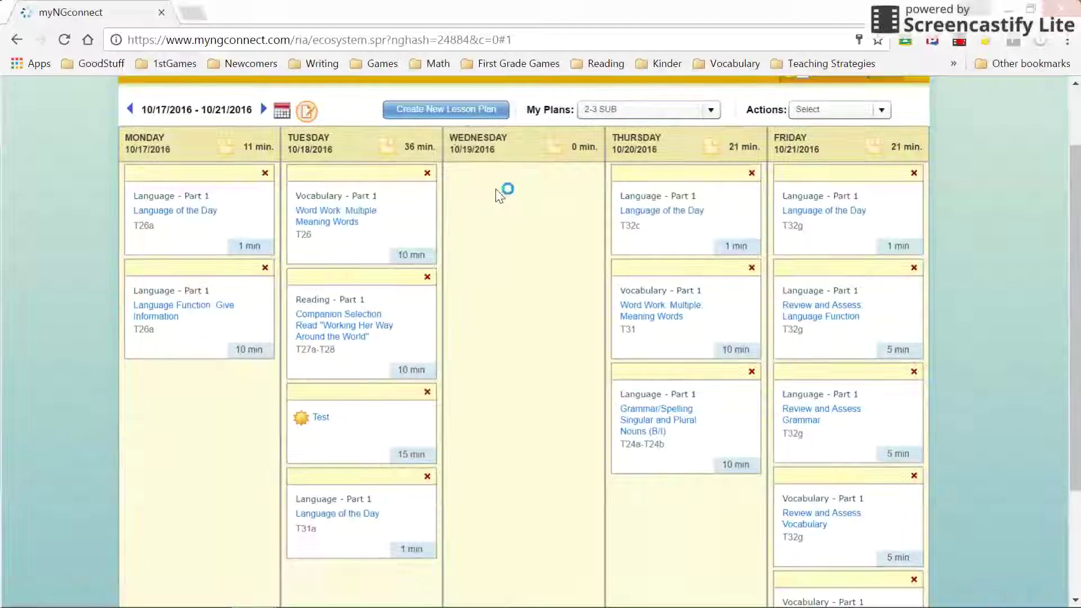
pyautogui.click(455, 116)
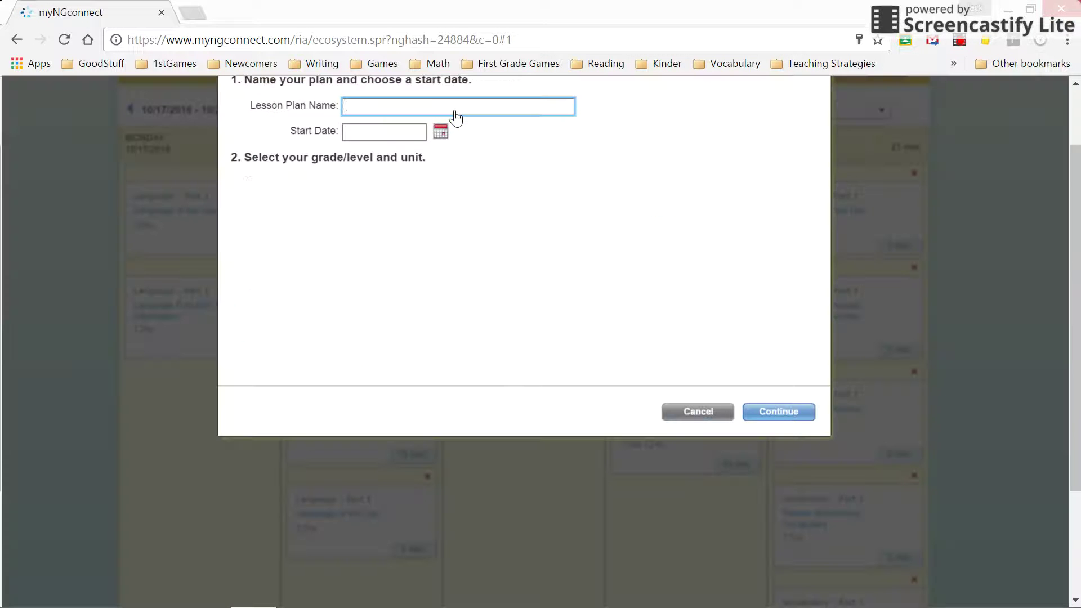
pyautogui.click(473, 115)
pyautogui.write('Temp')
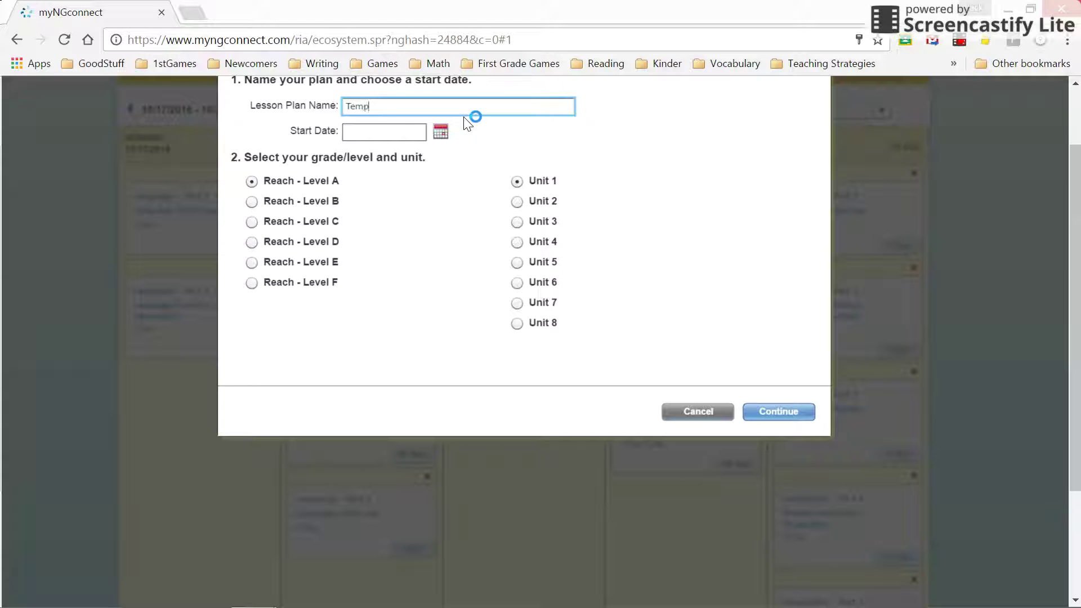
pyautogui.press('Tab')
# - Set the plan's start date to 11/07/2016 and choose Reach Level E, Unit 2
pyautogui.click(442, 134)
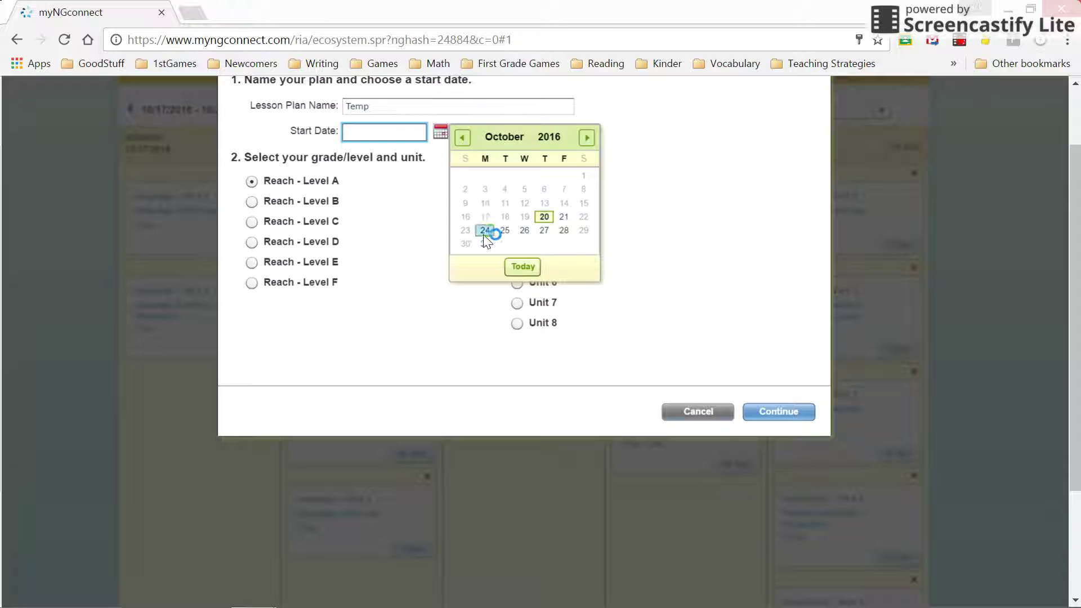
pyautogui.click(586, 143)
pyautogui.click(485, 190)
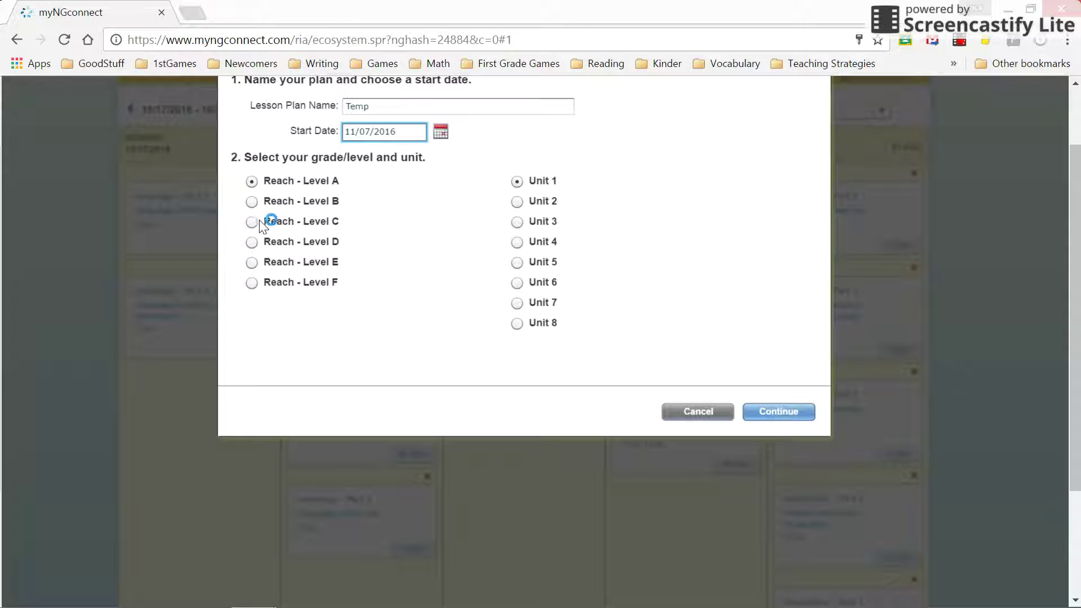
pyautogui.click(251, 263)
pyautogui.click(517, 201)
# - Build Temp from the first Ready-to-Go pre-made plan, save it, and dismiss the confirmation
pyautogui.click(769, 413)
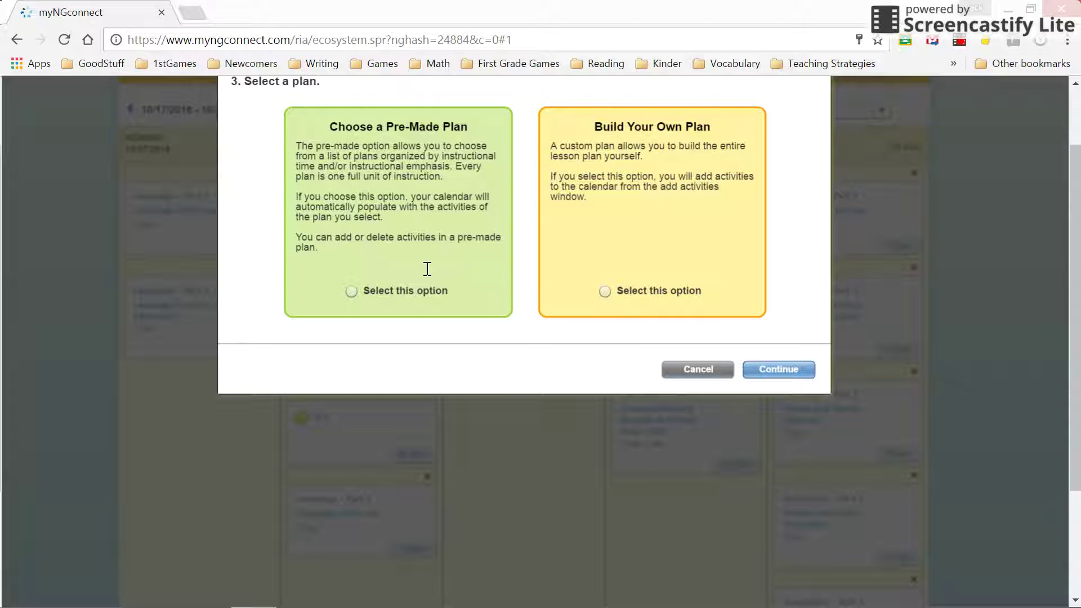
pyautogui.click(350, 291)
pyautogui.click(770, 374)
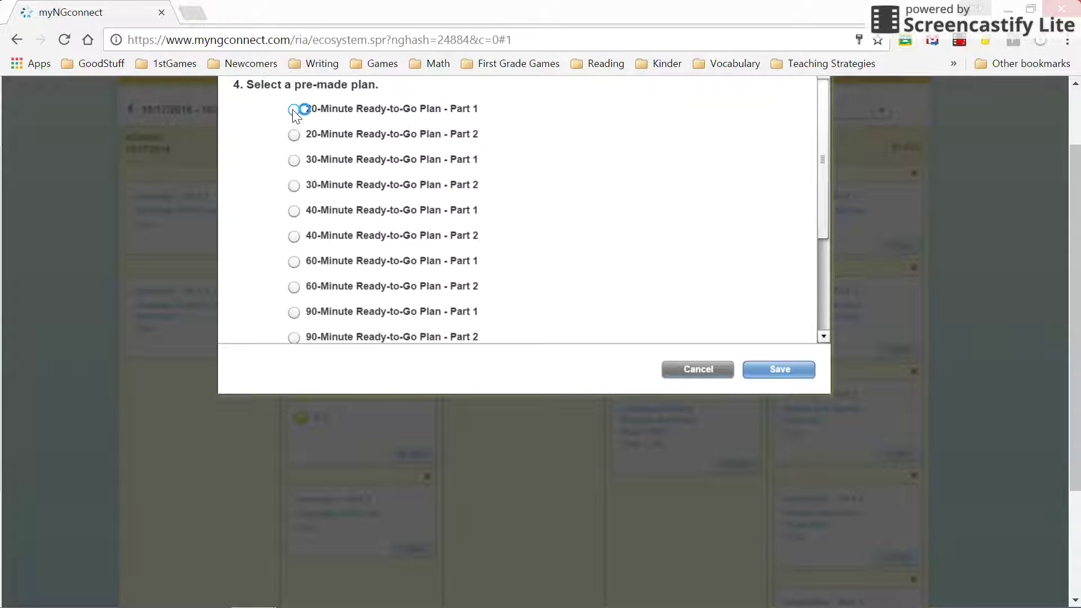
pyautogui.click(784, 369)
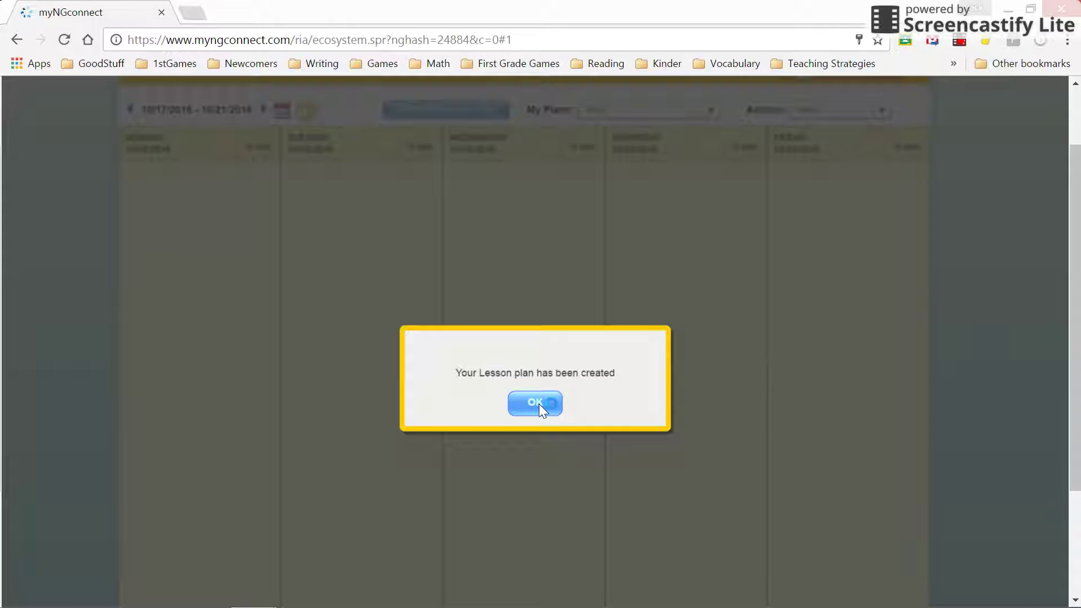
pyautogui.click(535, 403)
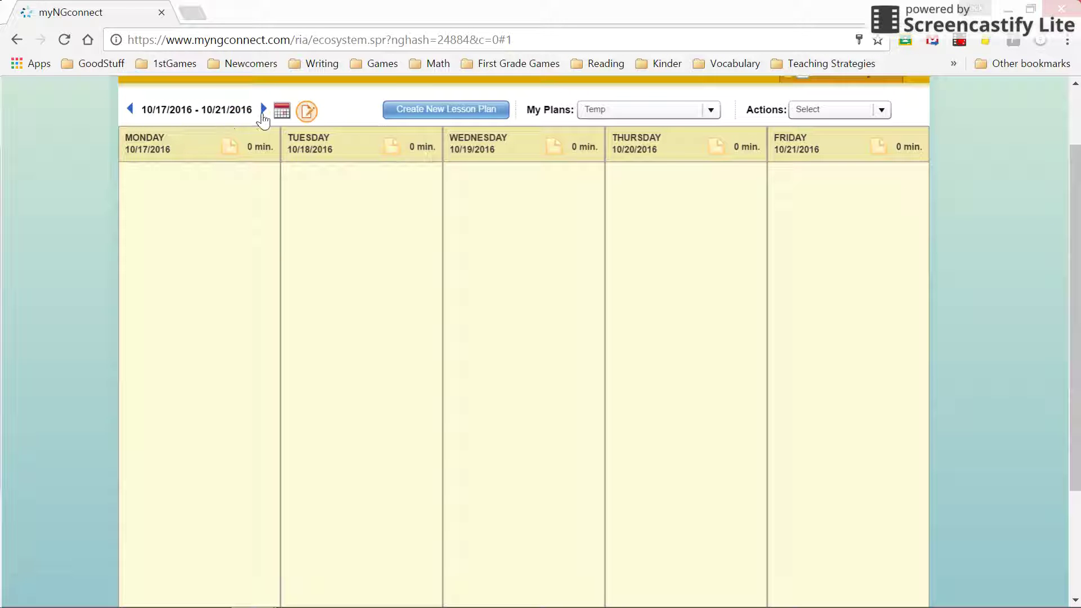
# - Jump to the week of 11/07/2016 and open the Express Ideas and Big Question lesson details
pyautogui.click(283, 112)
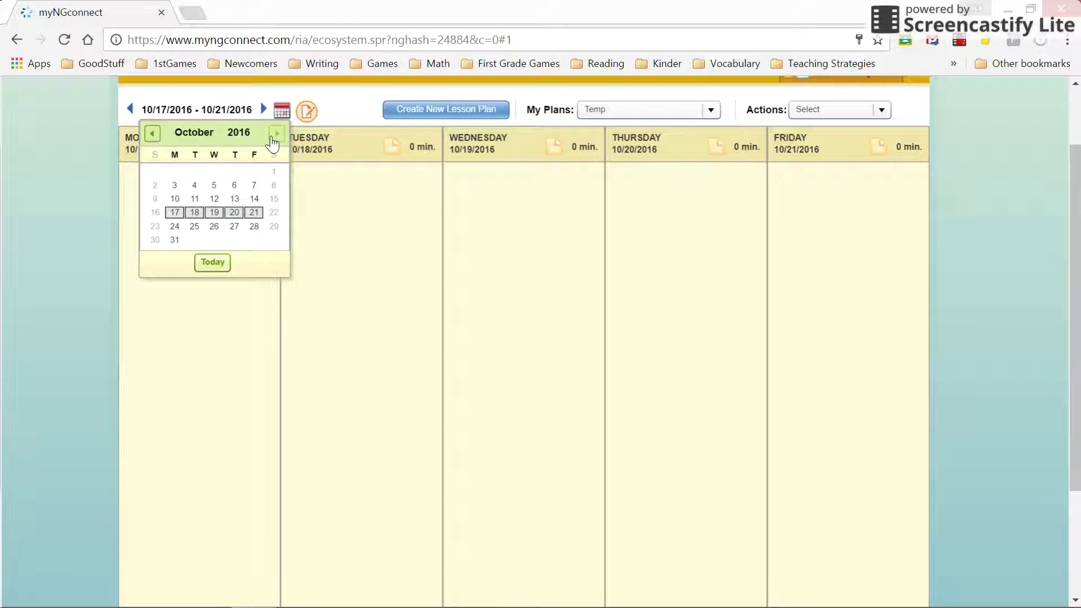
pyautogui.click(277, 133)
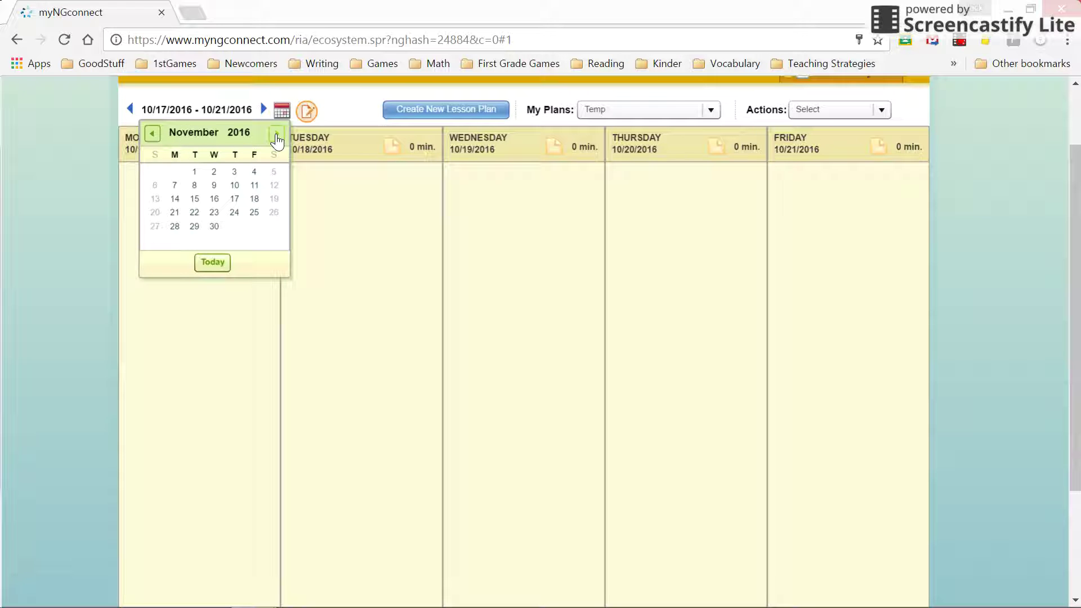
pyautogui.click(172, 186)
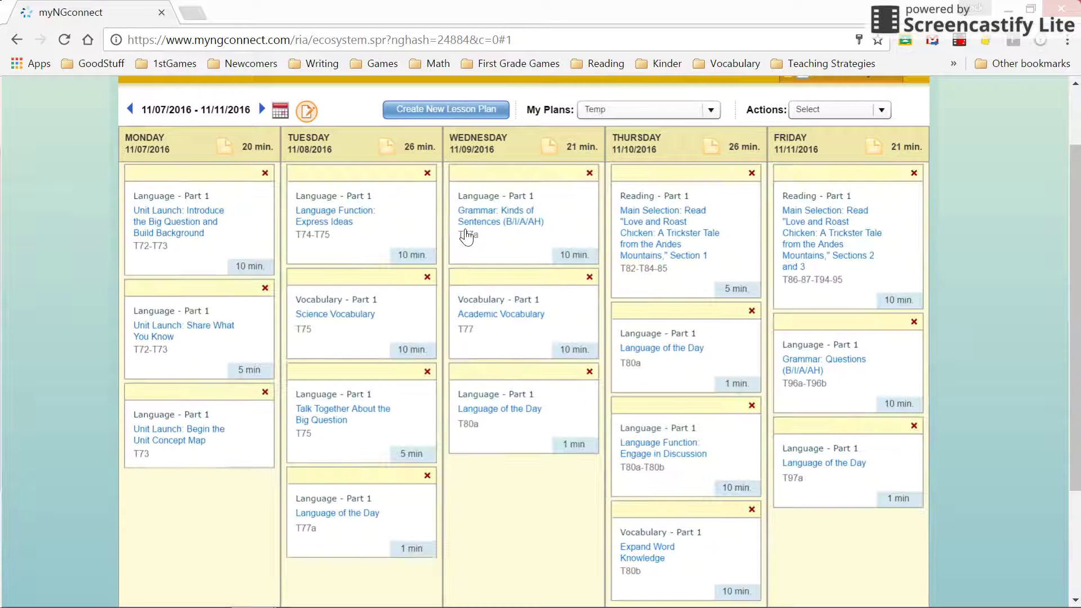
pyautogui.click(262, 110)
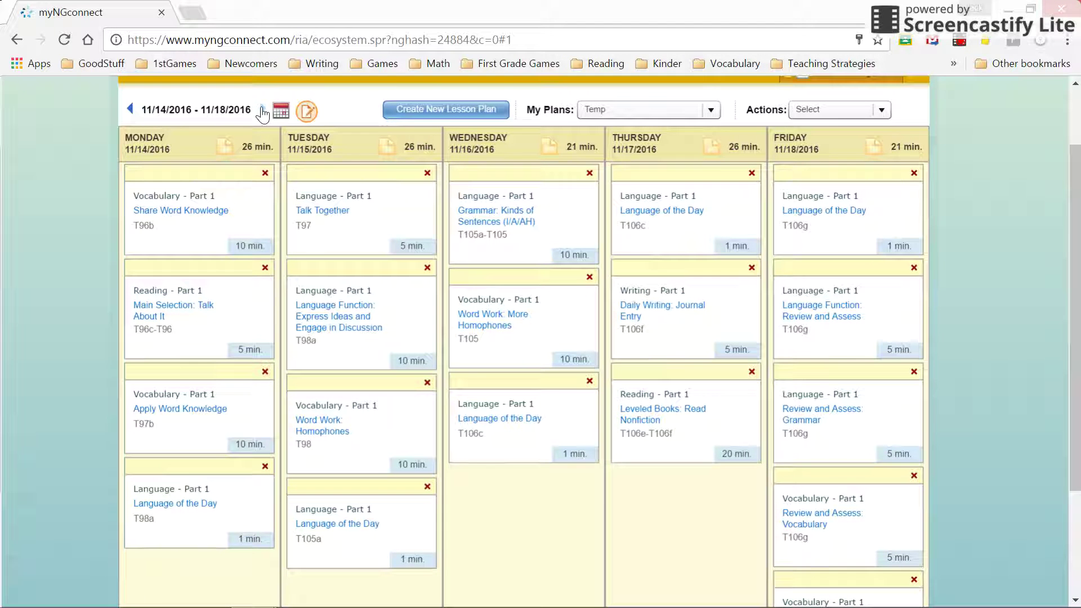
pyautogui.click(131, 109)
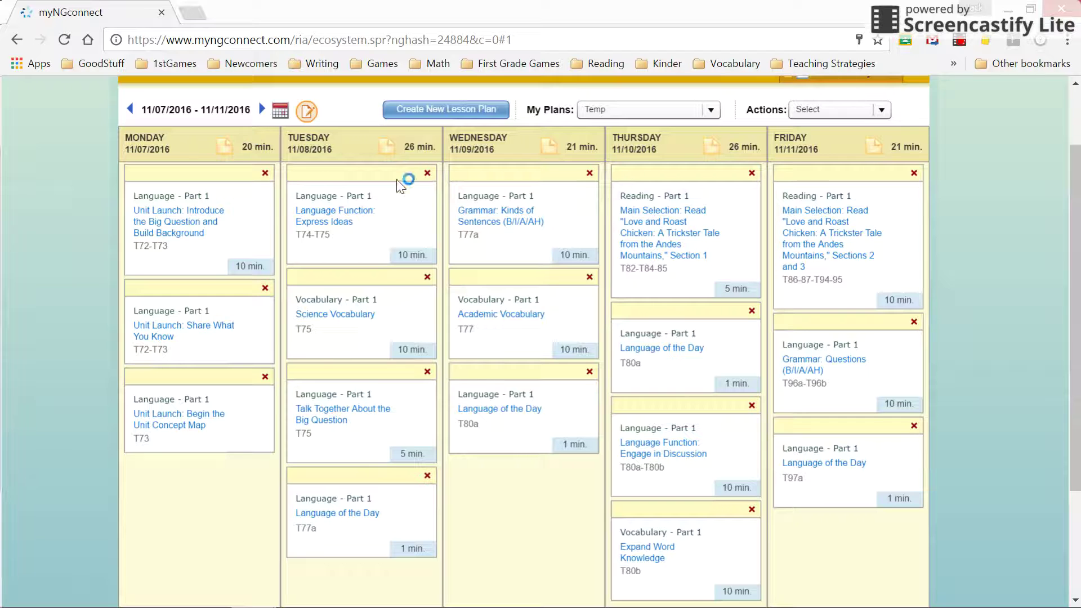
pyautogui.click(361, 229)
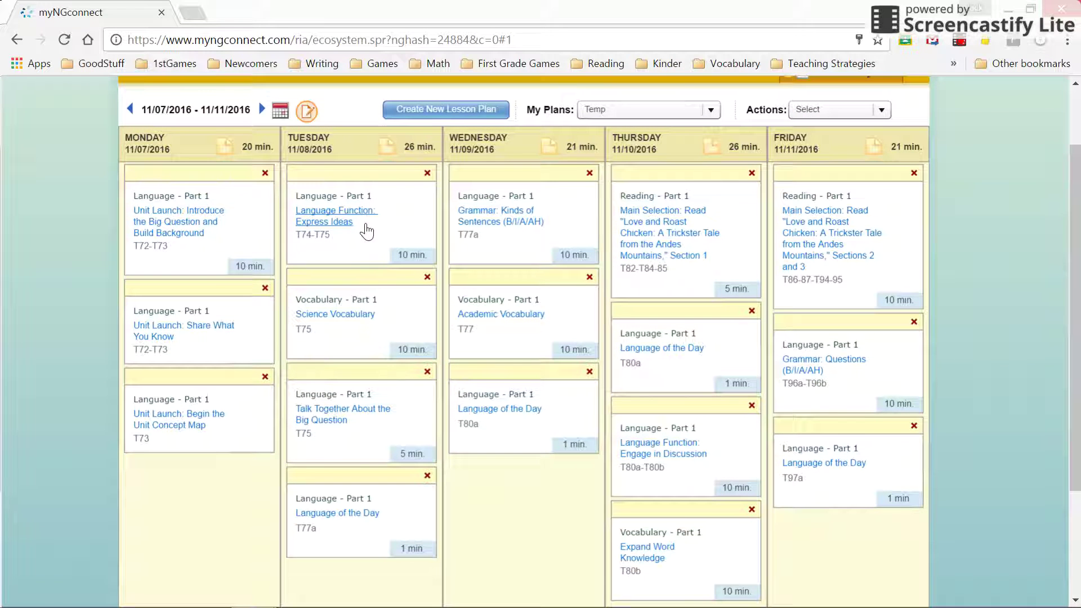
pyautogui.click(220, 226)
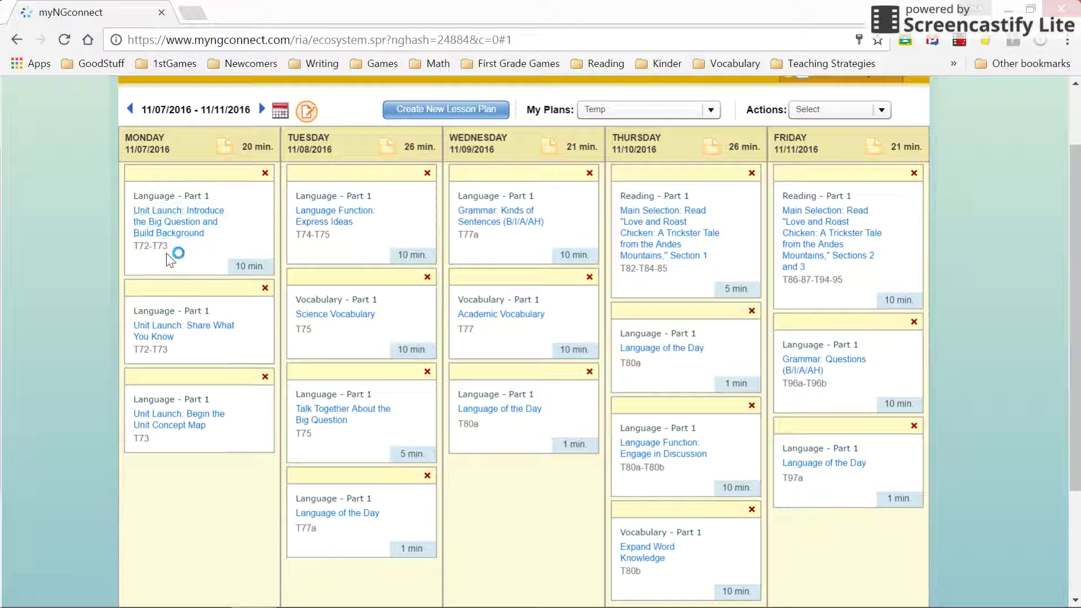
pyautogui.click(187, 221)
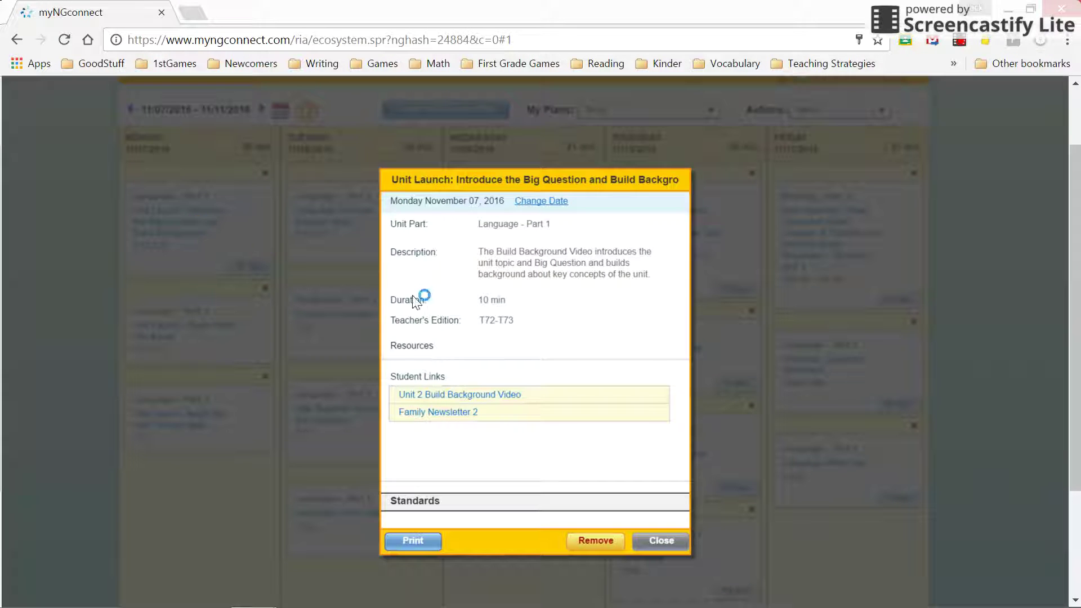
pyautogui.click(473, 396)
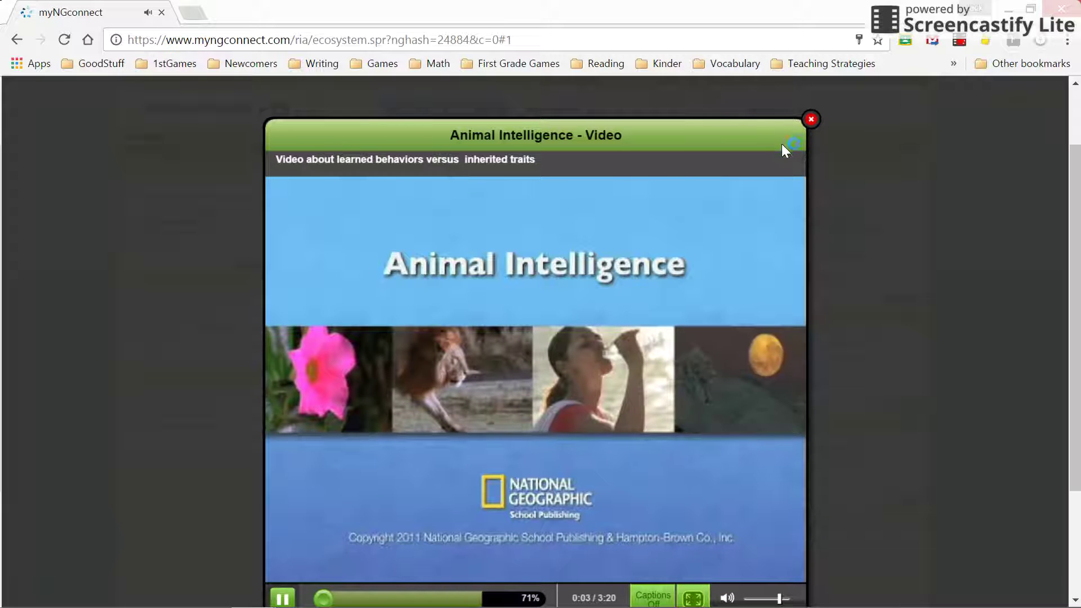
pyautogui.click(692, 598)
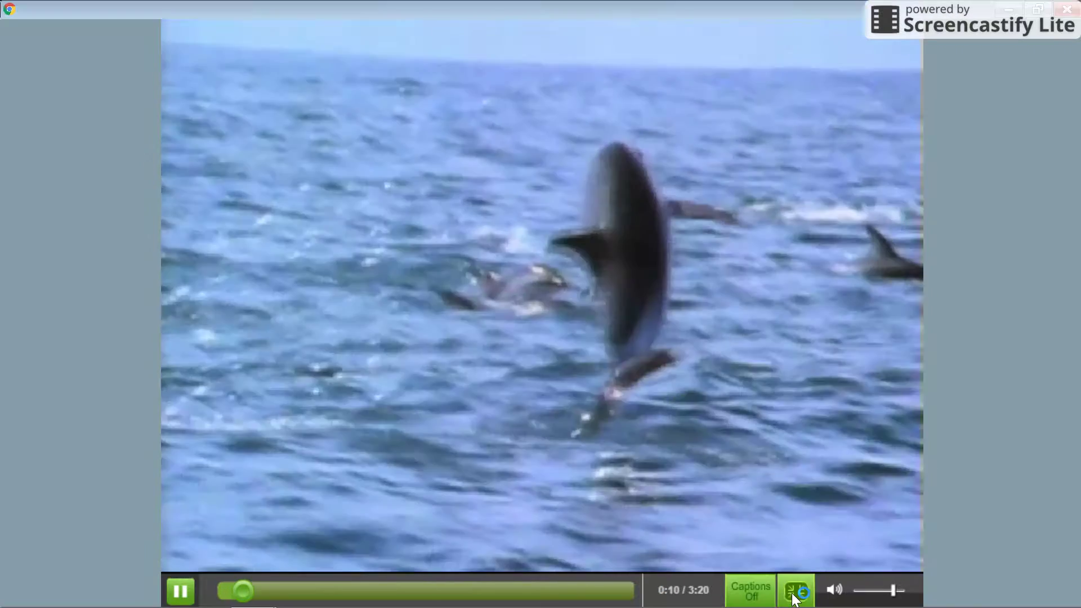
pyautogui.click(795, 592)
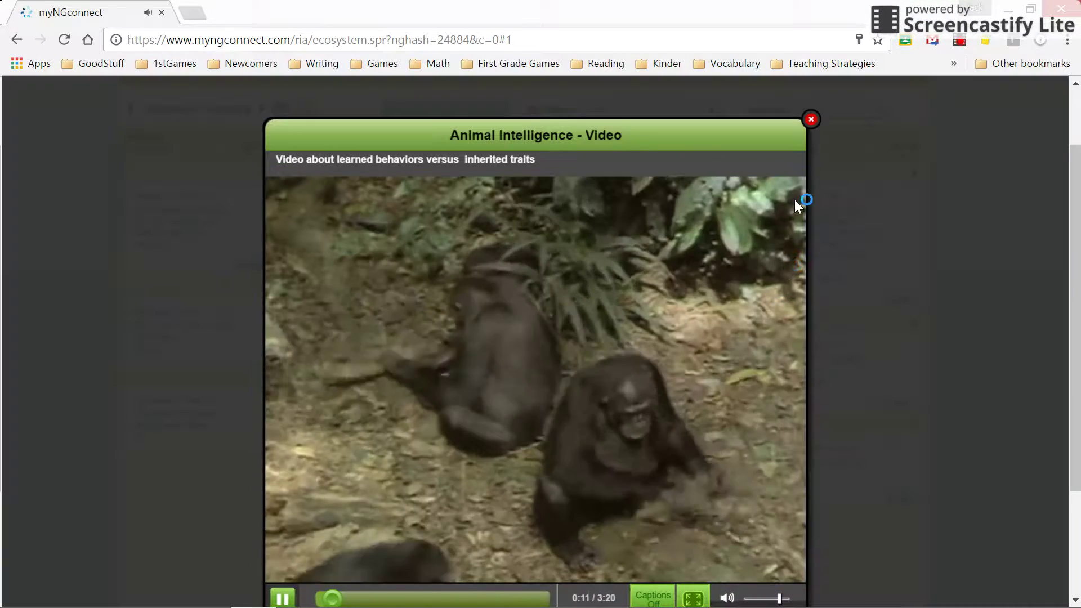
pyautogui.click(811, 120)
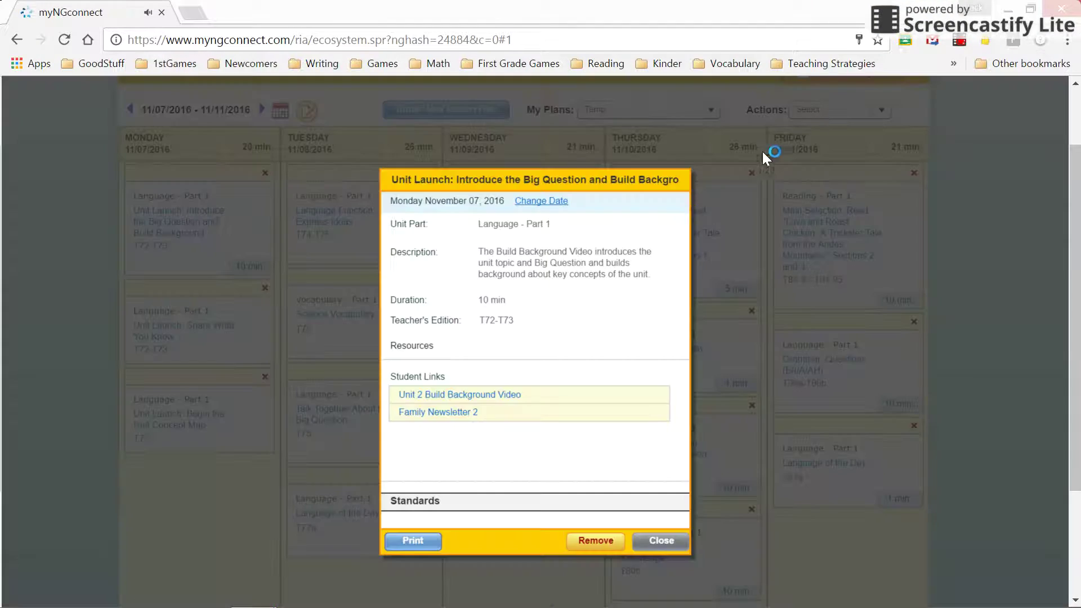
pyautogui.click(450, 413)
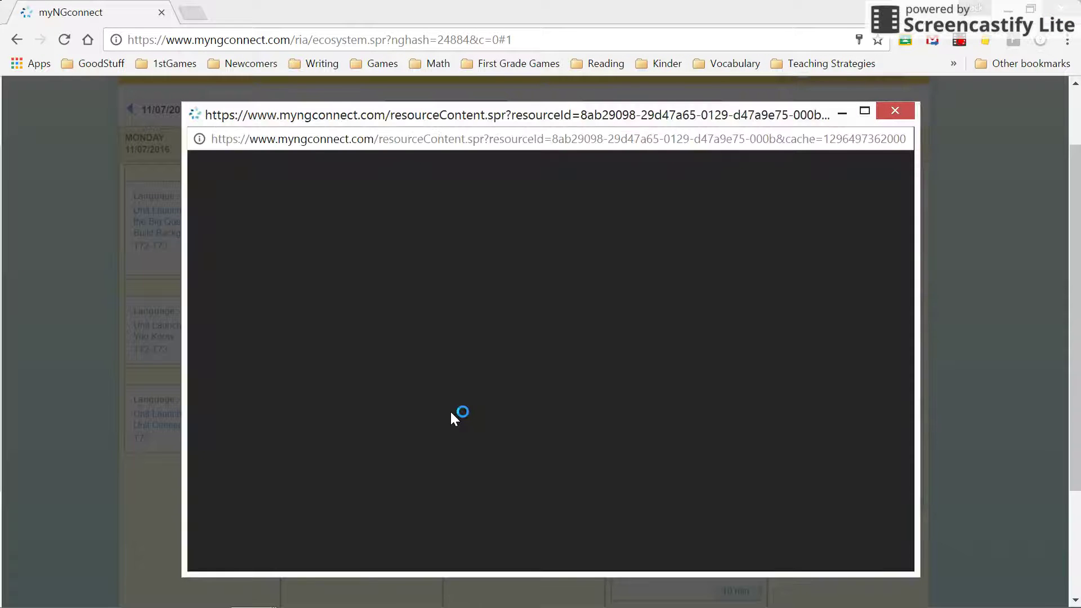
pyautogui.scroll(-2, 507, 389)
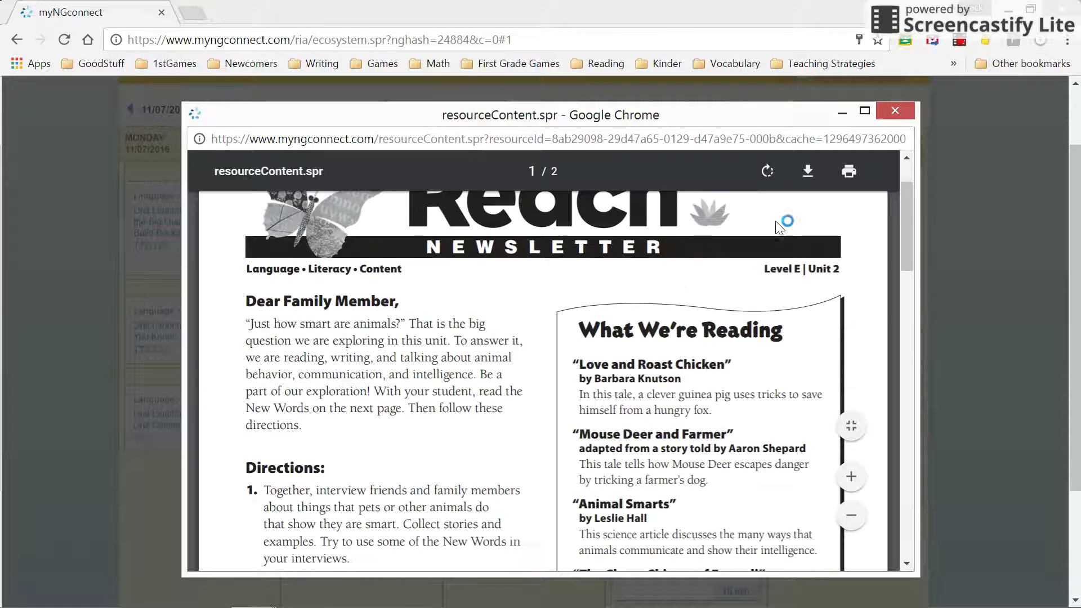
pyautogui.click(894, 110)
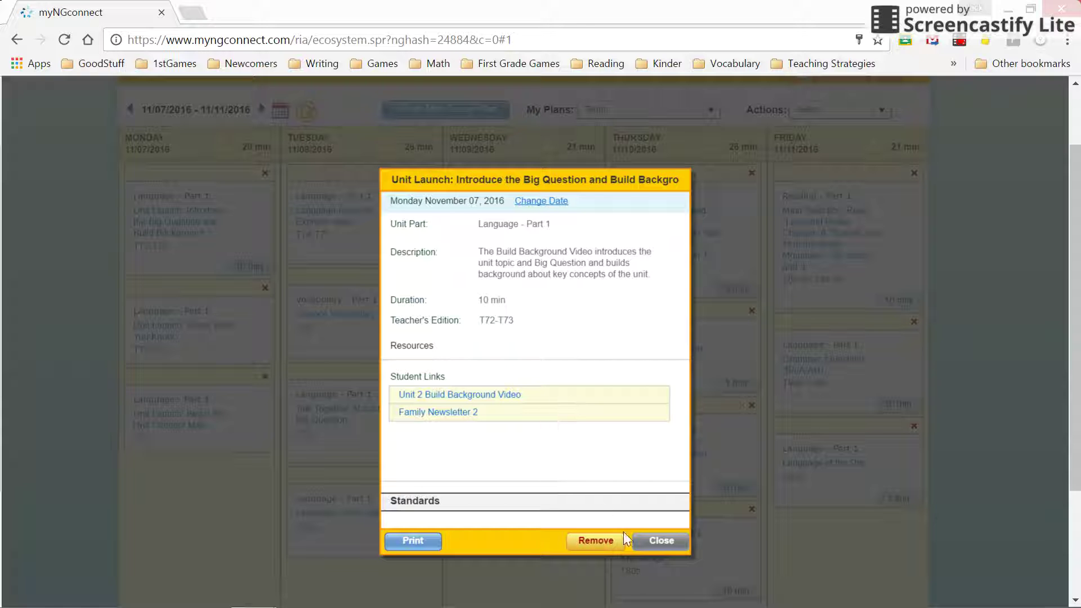
pyautogui.click(654, 541)
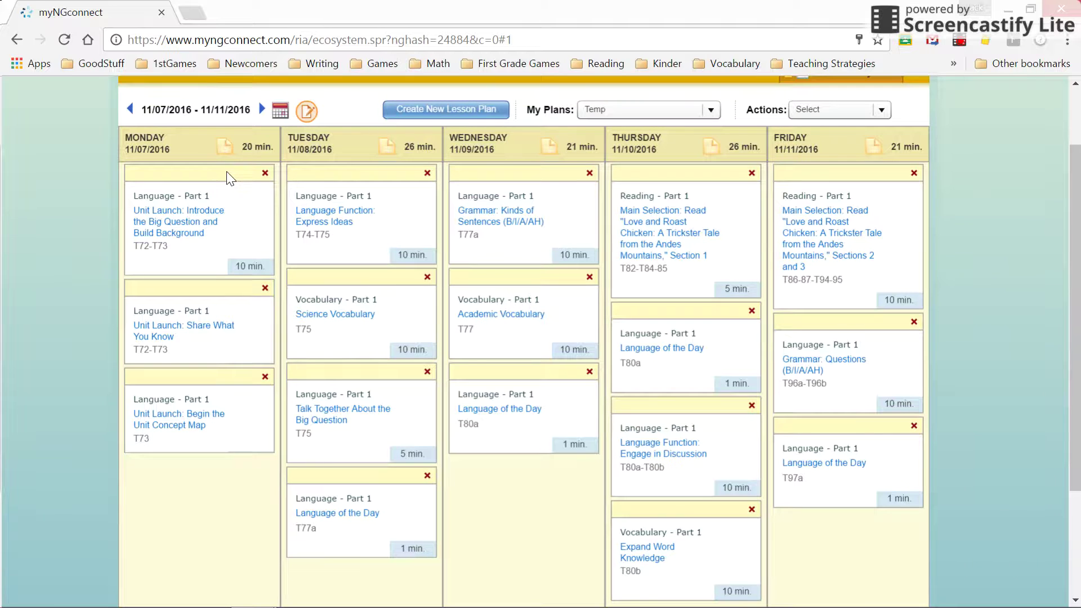
# - Move Big Question intro and Language of the Day to Monday, Talk Together to Friday; delete Academic Vocabulary
pyautogui.moveTo(228, 180); pyautogui.dragTo(221, 464)
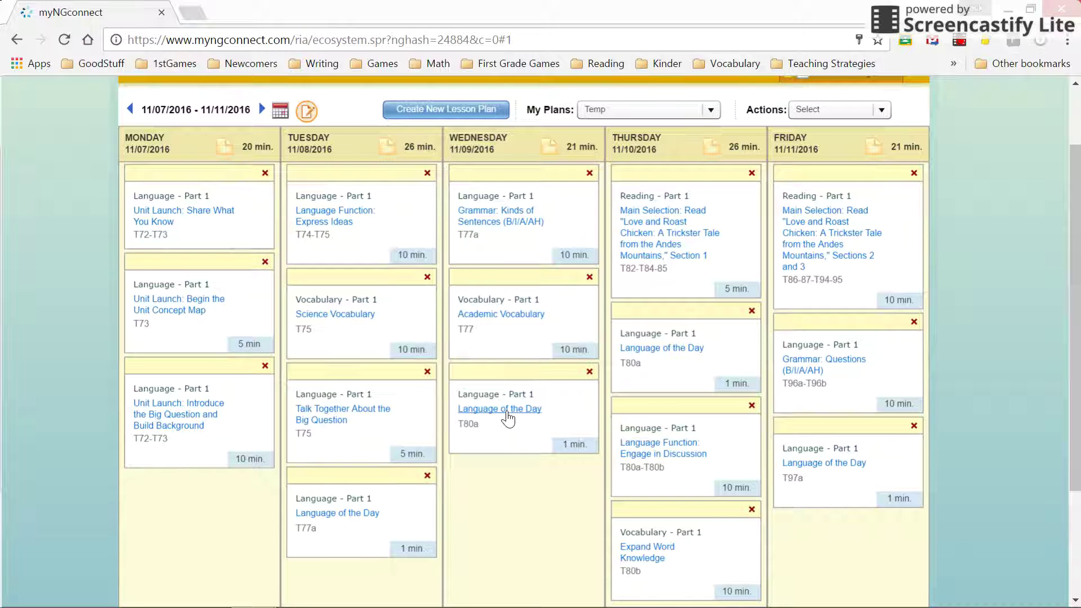
pyautogui.moveTo(519, 376); pyautogui.dragTo(191, 483)
pyautogui.moveTo(347, 374); pyautogui.dragTo(844, 532)
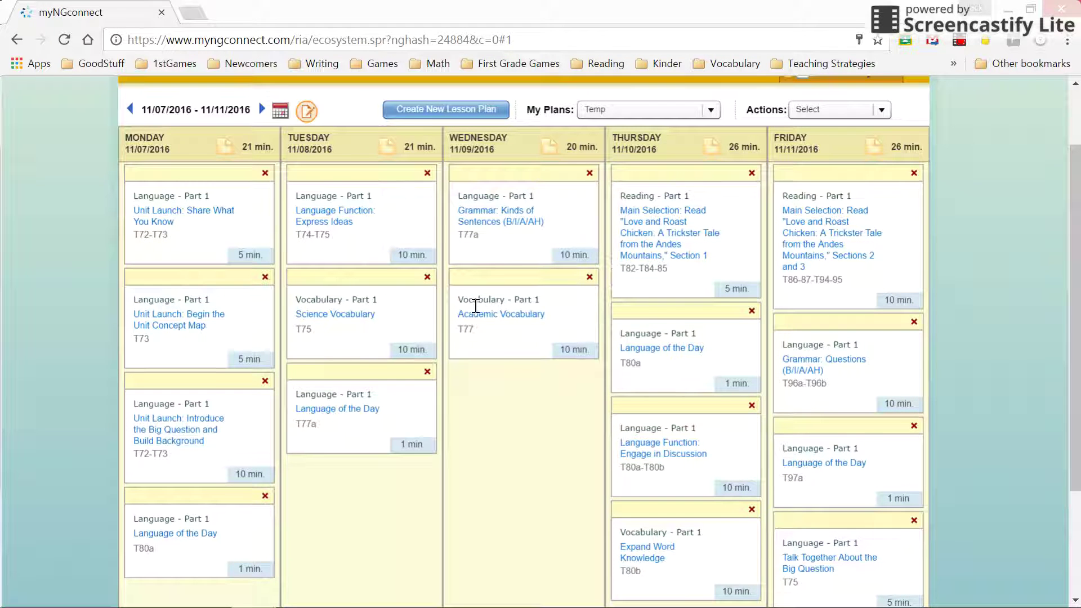
pyautogui.click(587, 279)
pyautogui.click(502, 397)
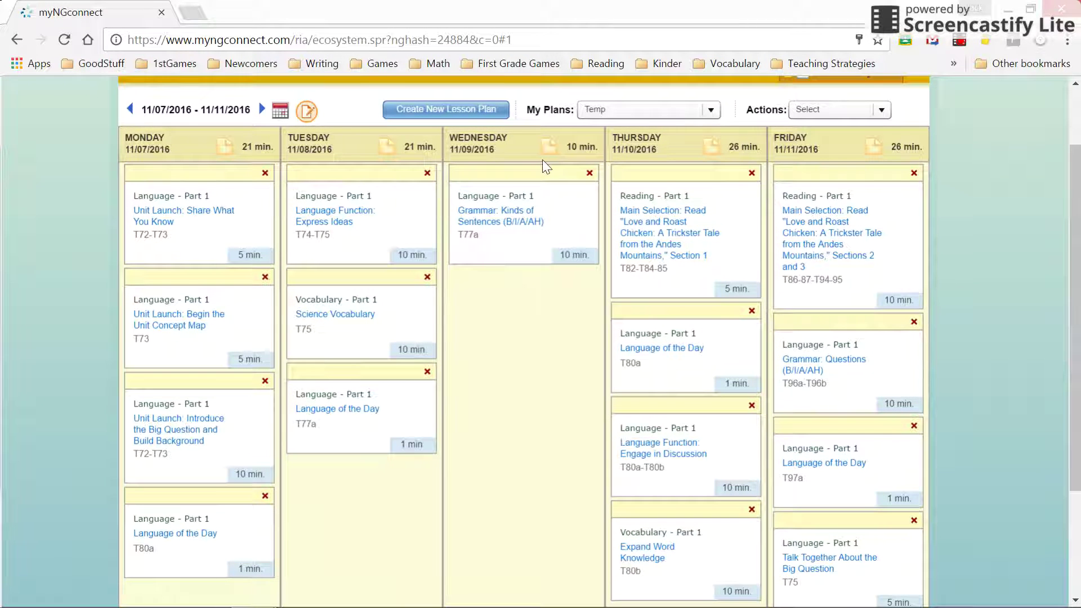
# - Open Add/Remove Activities from the plan's Actions menu
pyautogui.click(844, 110)
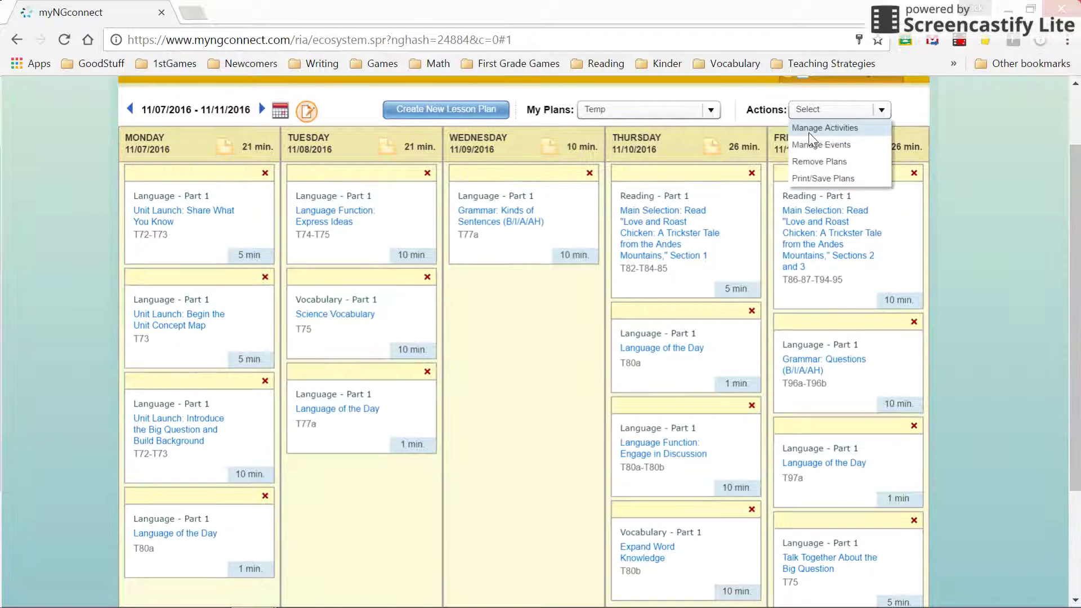
pyautogui.click(823, 134)
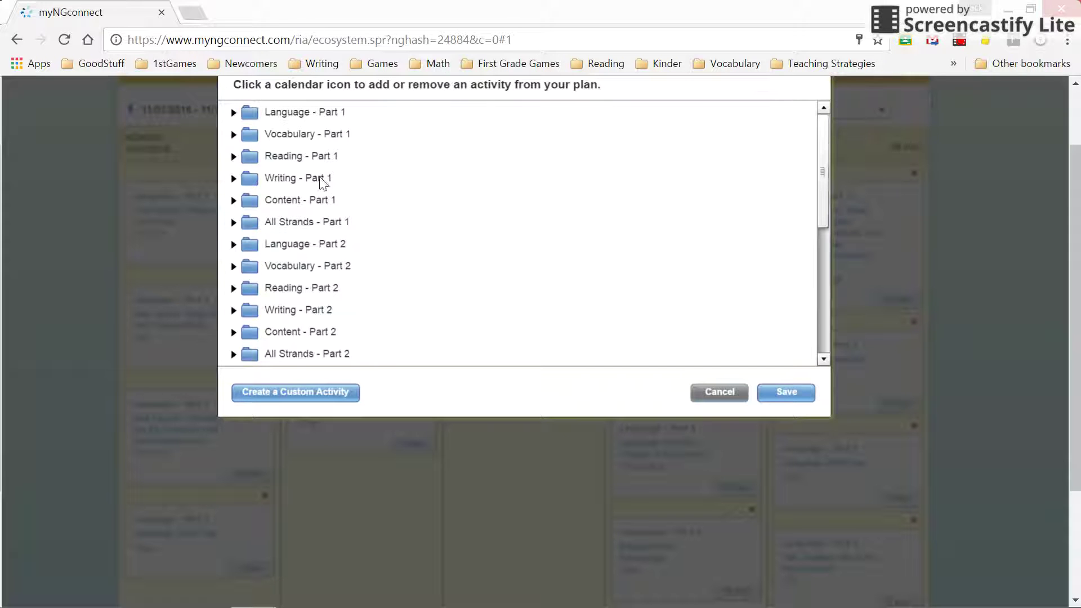
pyautogui.scroll(-3, 317, 183)
pyautogui.scroll(3, 321, 186)
# - Expand and collapse Reading - Part 2, then expand All Strands - Part 2's Independent Work activities
pyautogui.click(234, 289)
pyautogui.click(234, 290)
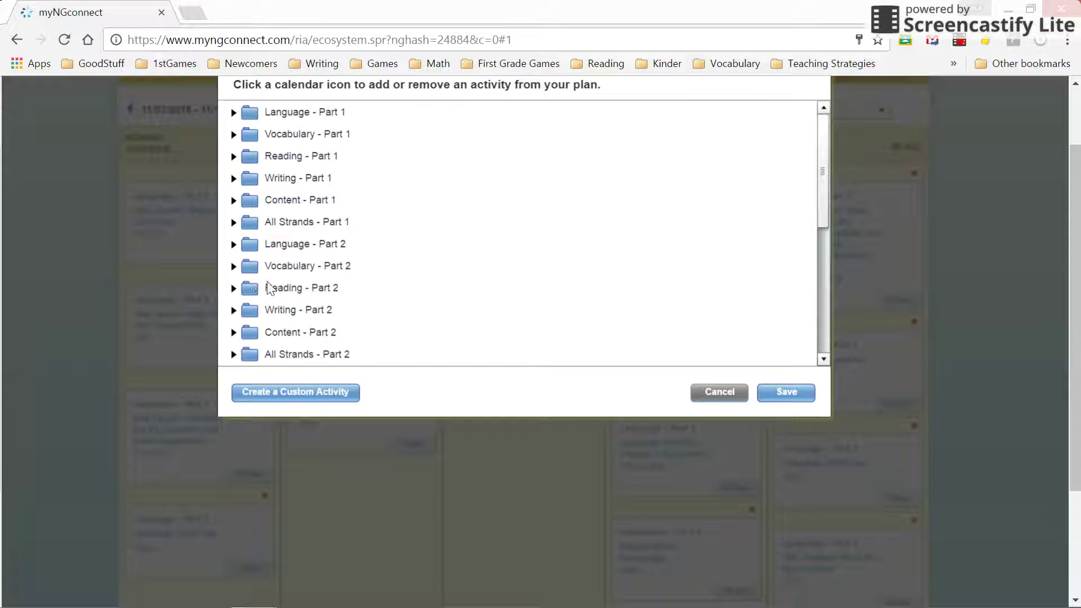
pyautogui.click(234, 289)
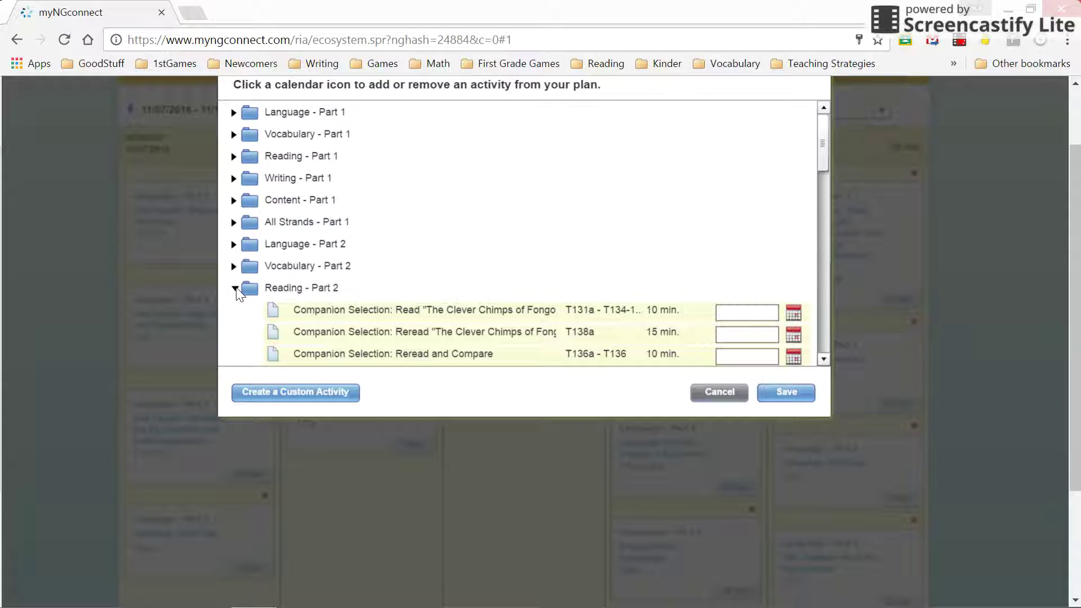
pyautogui.scroll(-3, 507, 309)
pyautogui.scroll(3, 551, 304)
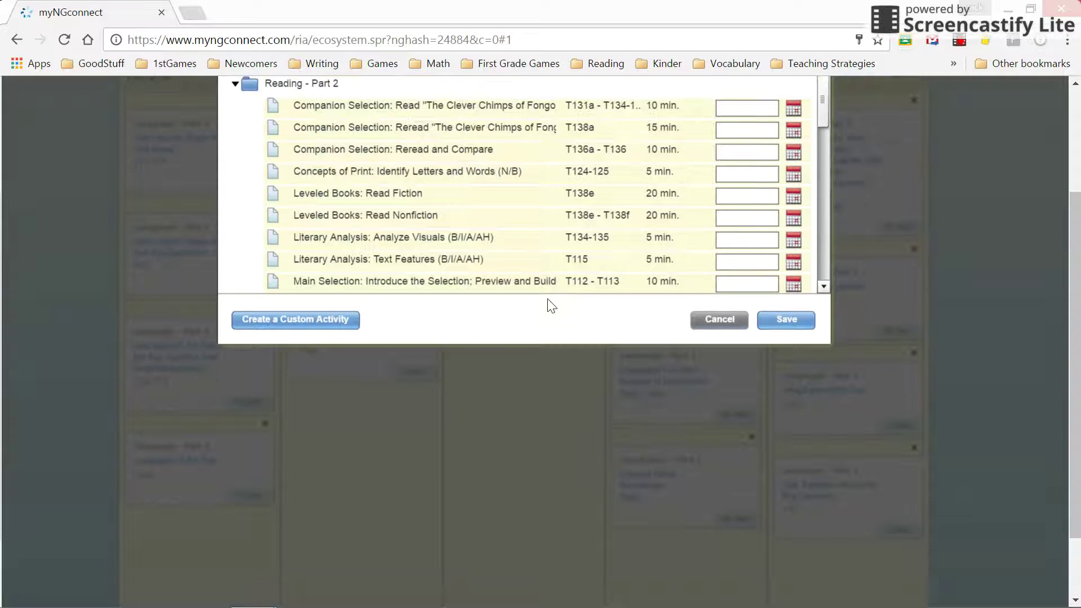
pyautogui.moveTo(823, 208); pyautogui.dragTo(812, 175)
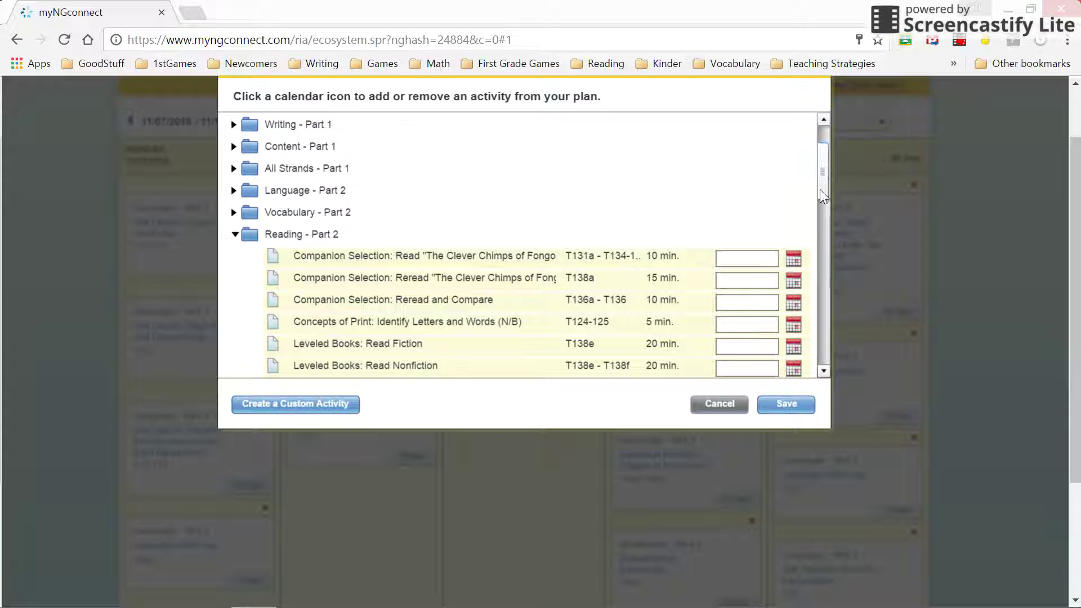
pyautogui.click(248, 236)
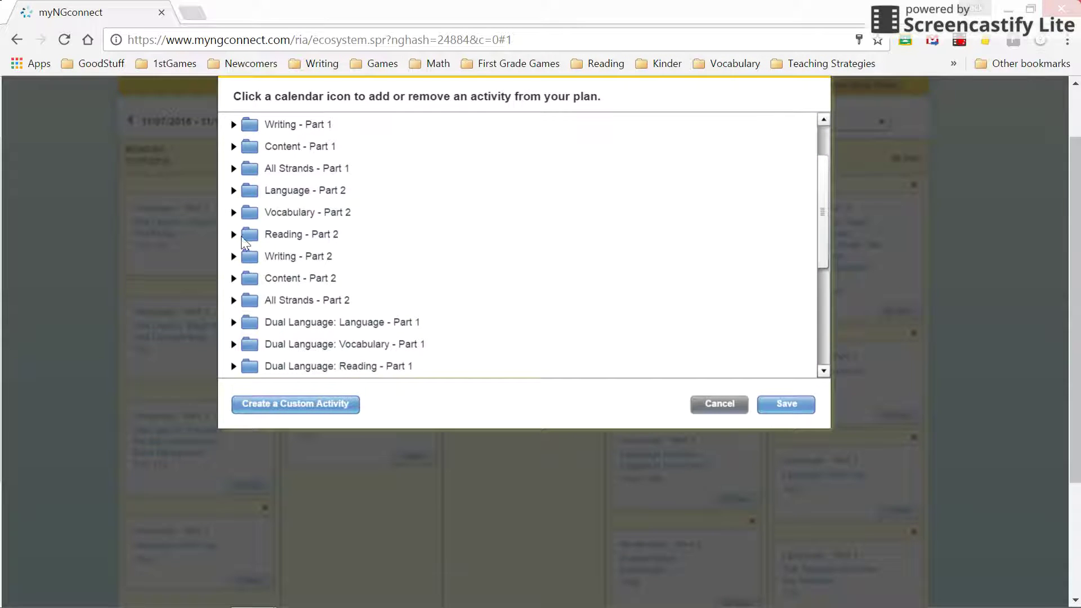
pyautogui.scroll(-3, 248, 239)
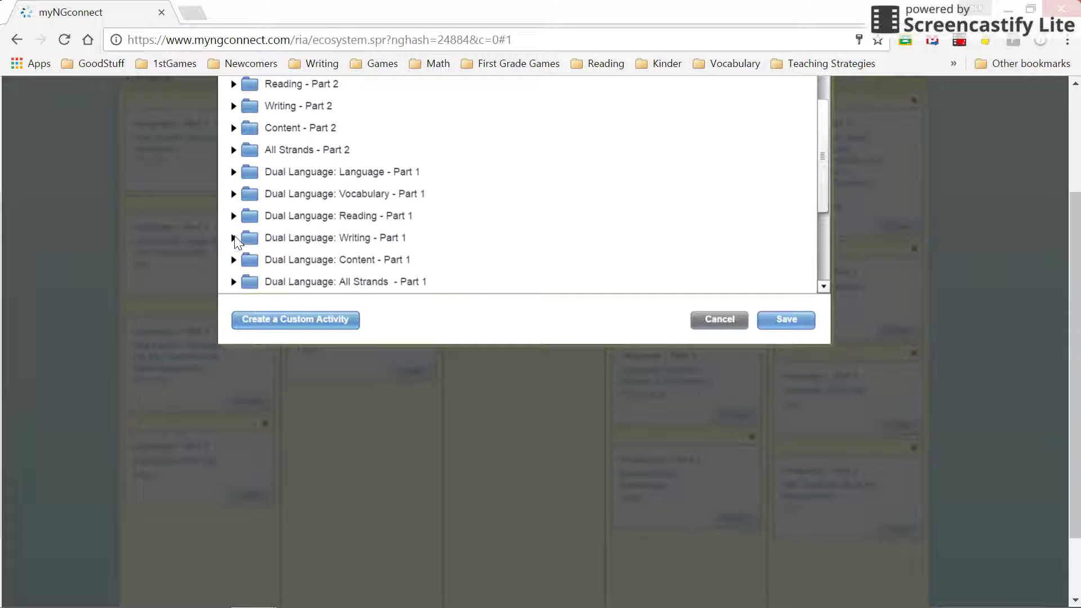
pyautogui.click(233, 149)
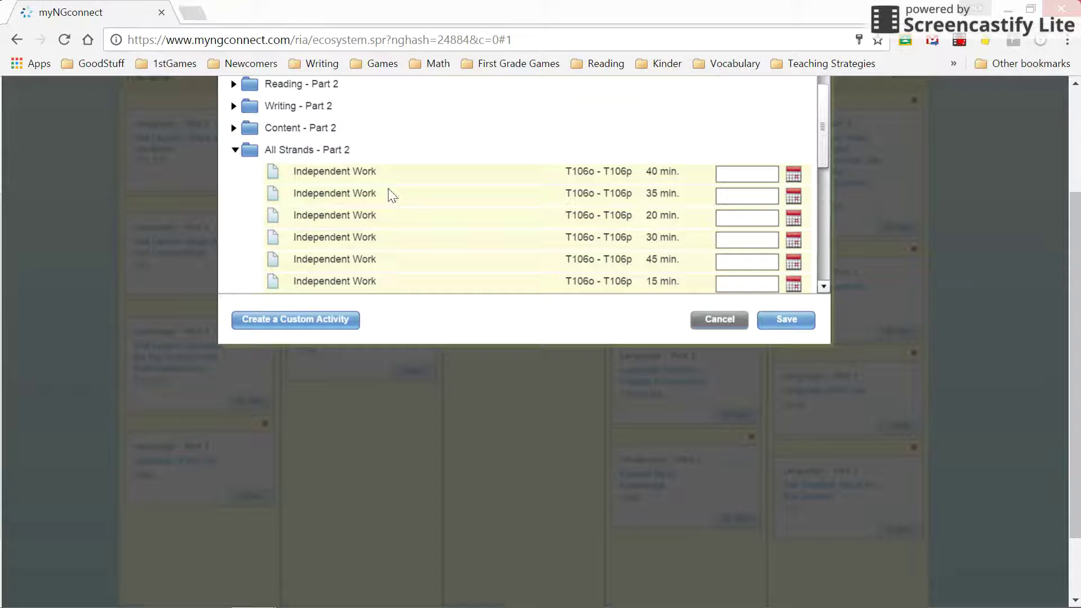
pyautogui.scroll(-5, 546, 224)
pyautogui.scroll(6, 546, 224)
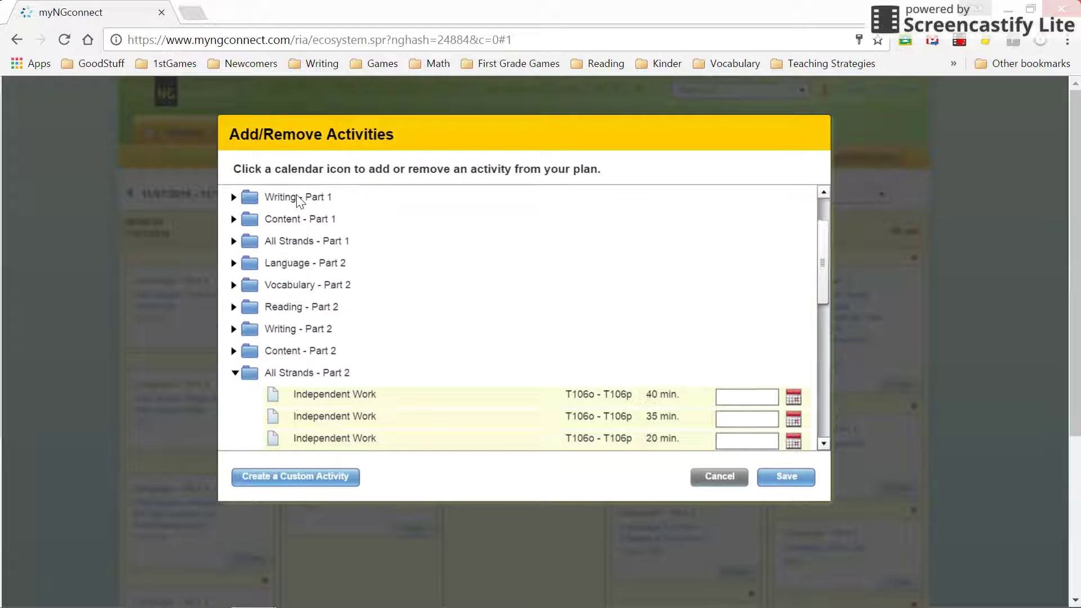
# - Expand the Writing - Part 1 and Reading - Part 1 activity folders
pyautogui.click(242, 196)
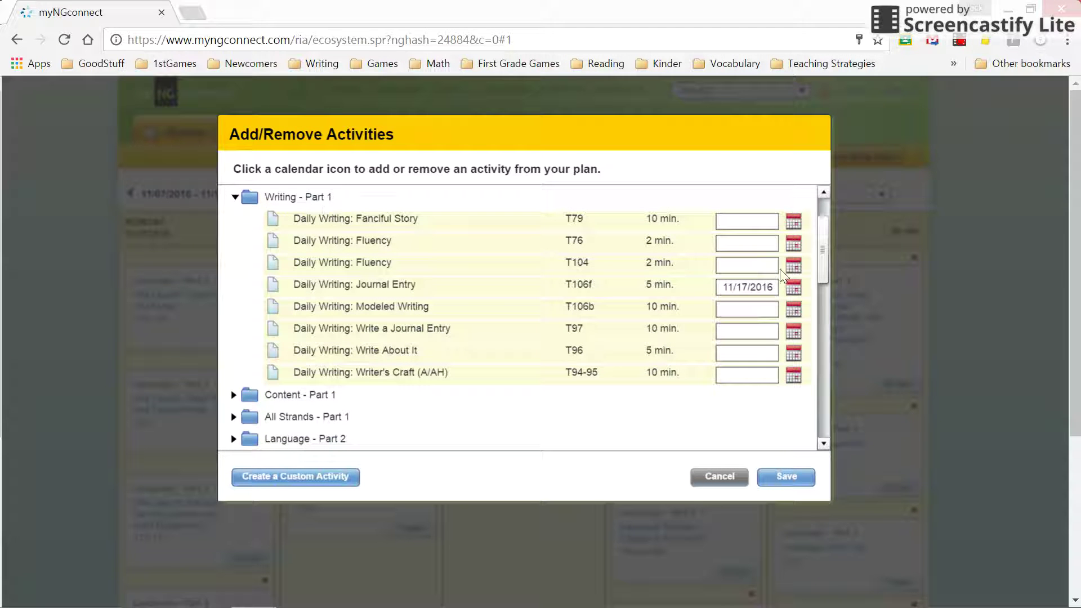
pyautogui.moveTo(822, 268)
pyautogui.mouseDown()
pyautogui.moveTo(822, 244)
pyautogui.moveTo(823, 256)
pyautogui.mouseUp()
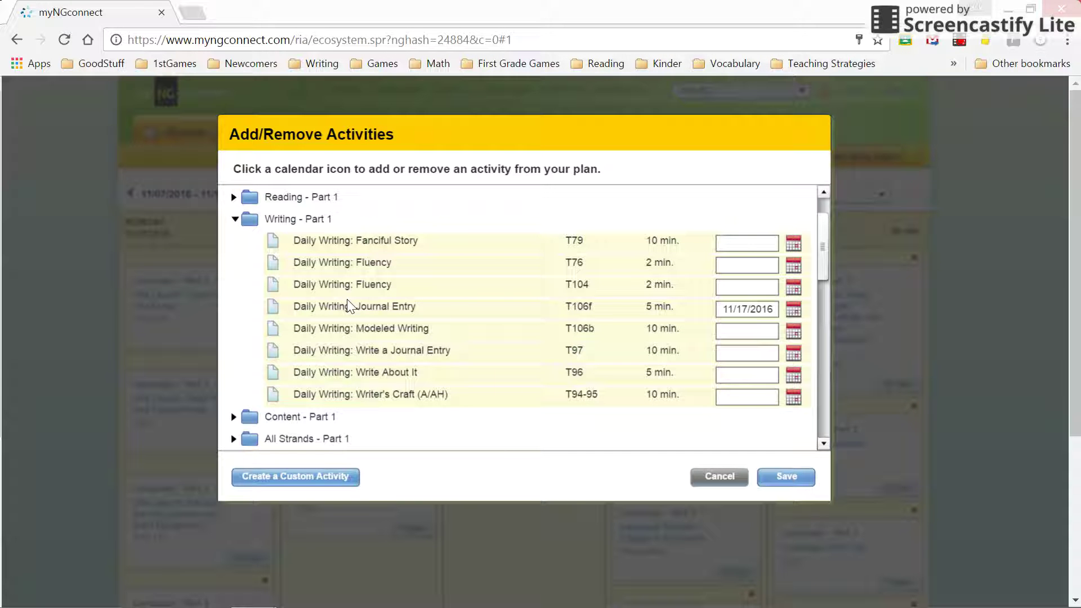
pyautogui.click(233, 197)
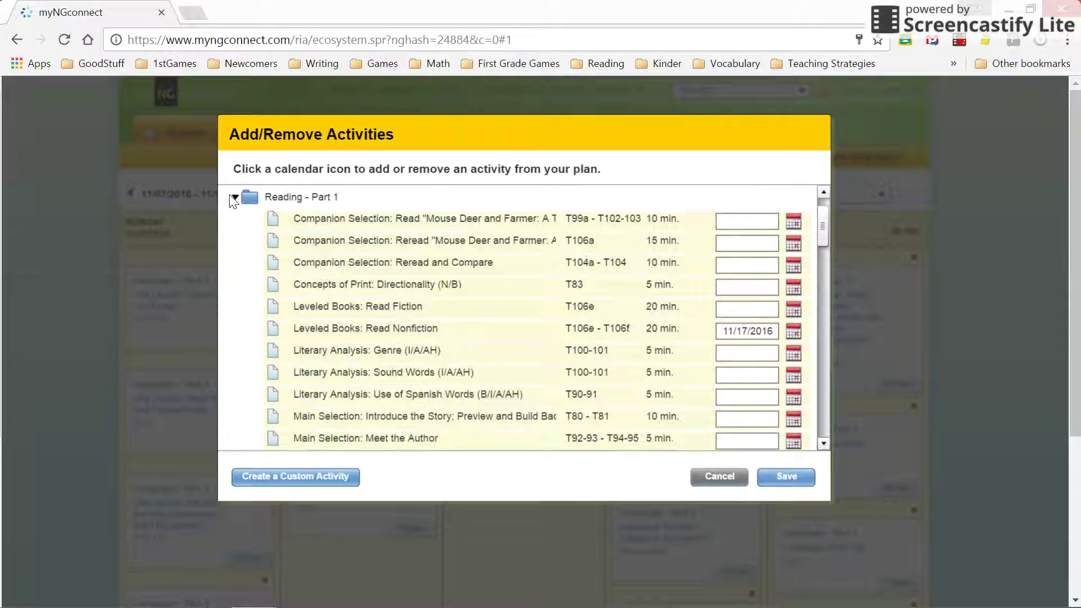
pyautogui.scroll(-5, 648, 267)
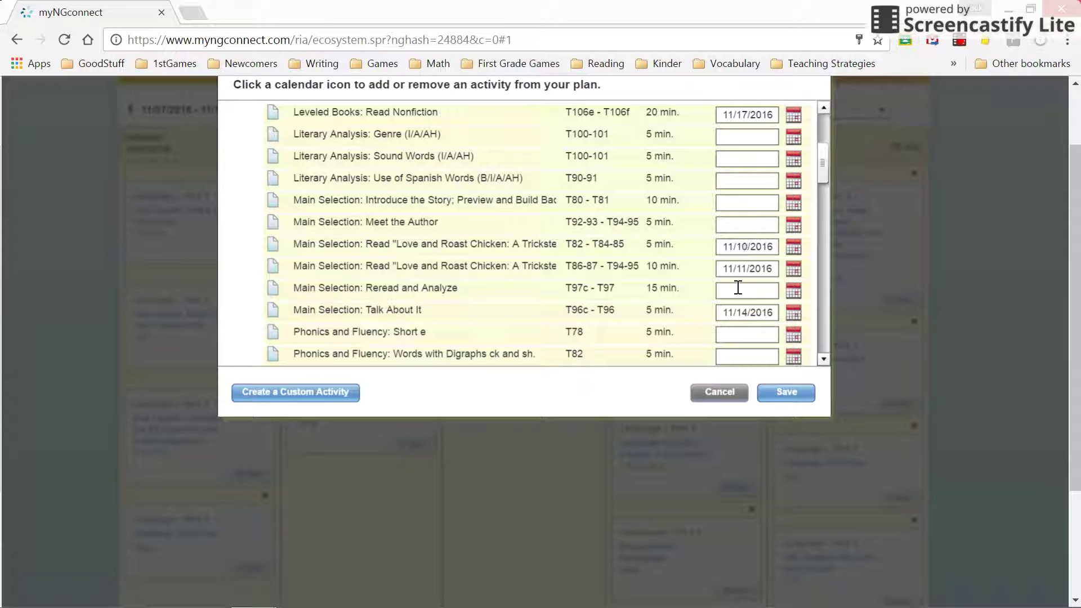
pyautogui.scroll(5, 707, 240)
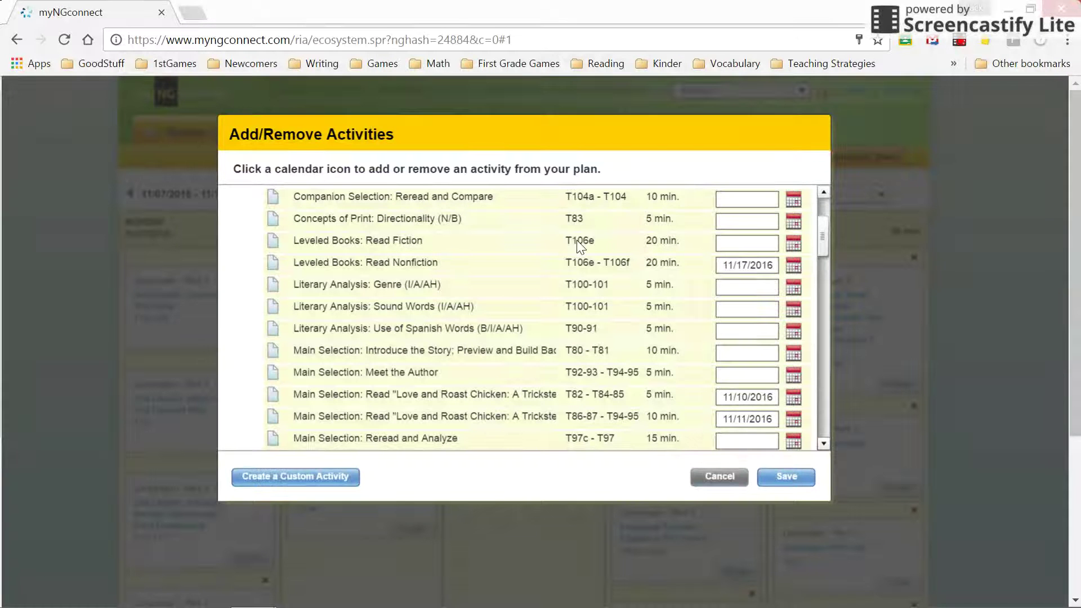
# - Schedule Leveled Books: Read Fiction for 11/07/2016 and save it to the plan
pyautogui.click(737, 244)
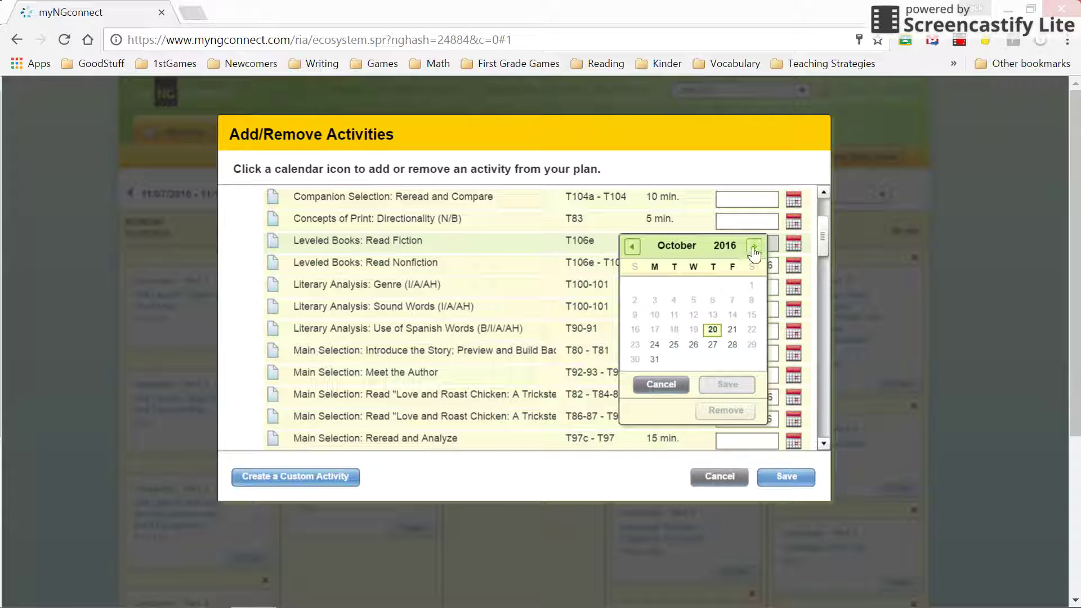
pyautogui.click(754, 251)
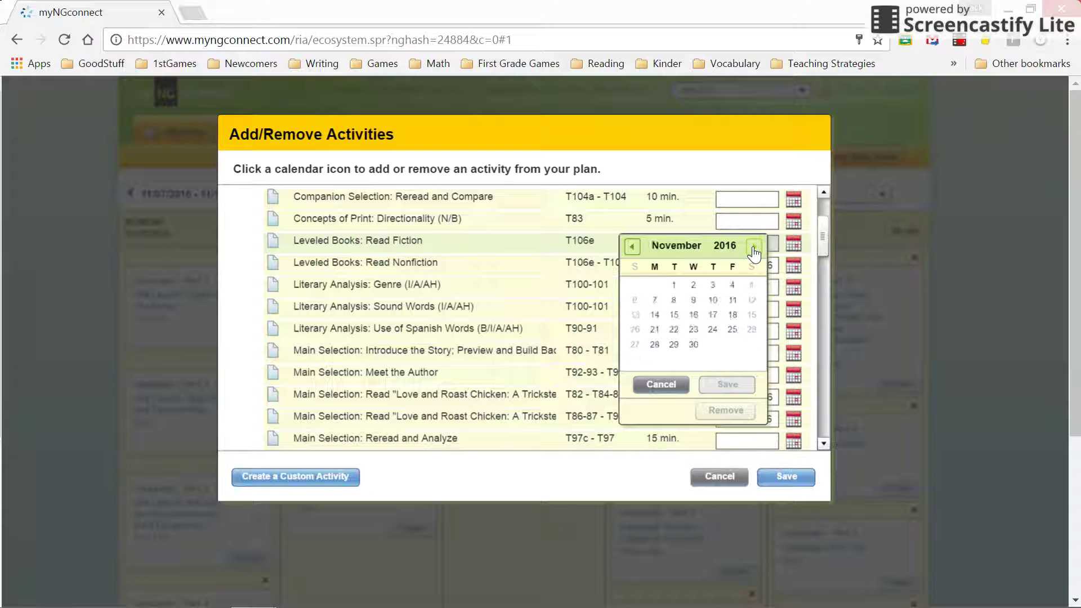
pyautogui.click(658, 303)
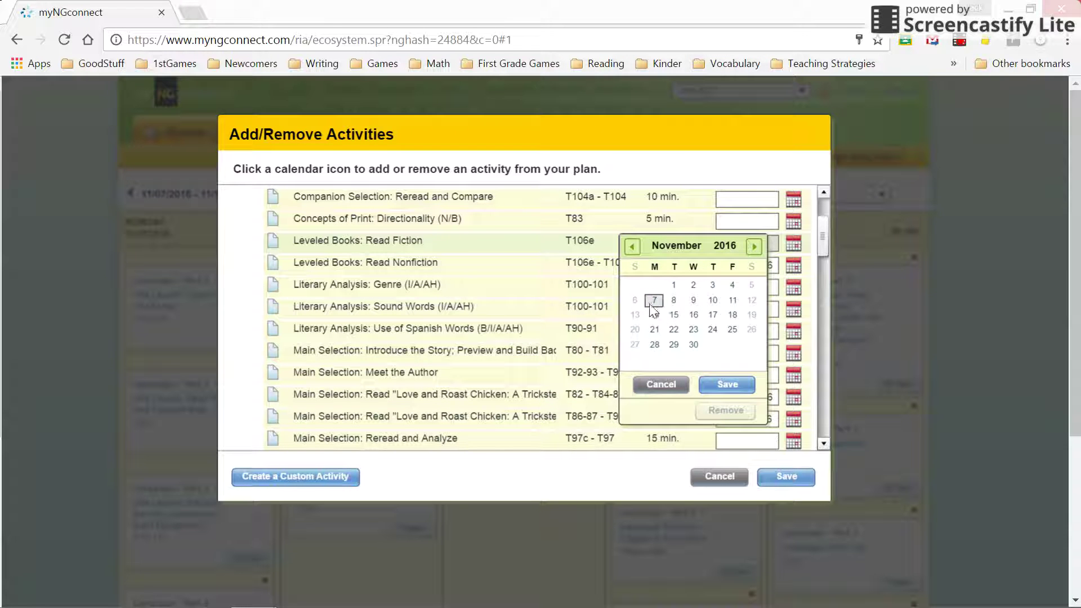
pyautogui.click(725, 384)
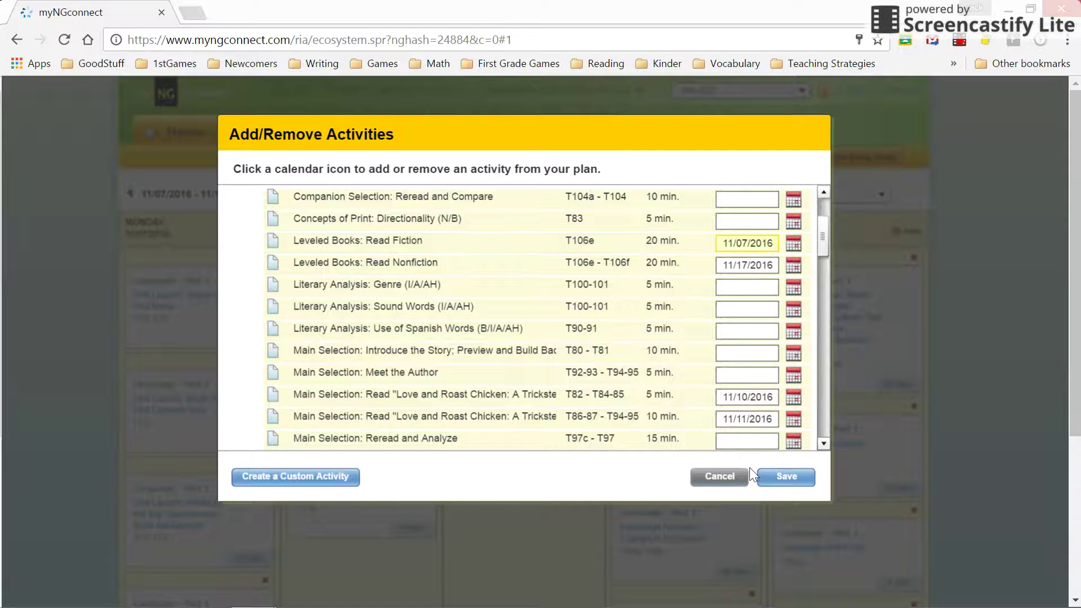
pyautogui.click(780, 478)
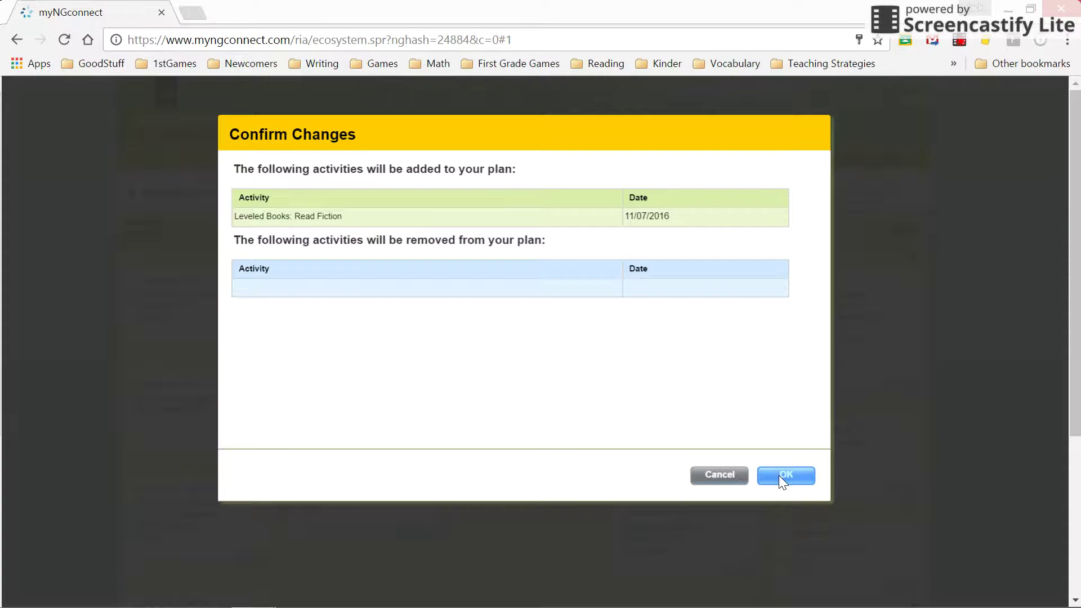
pyautogui.click(779, 475)
pyautogui.scroll(-2, 597, 420)
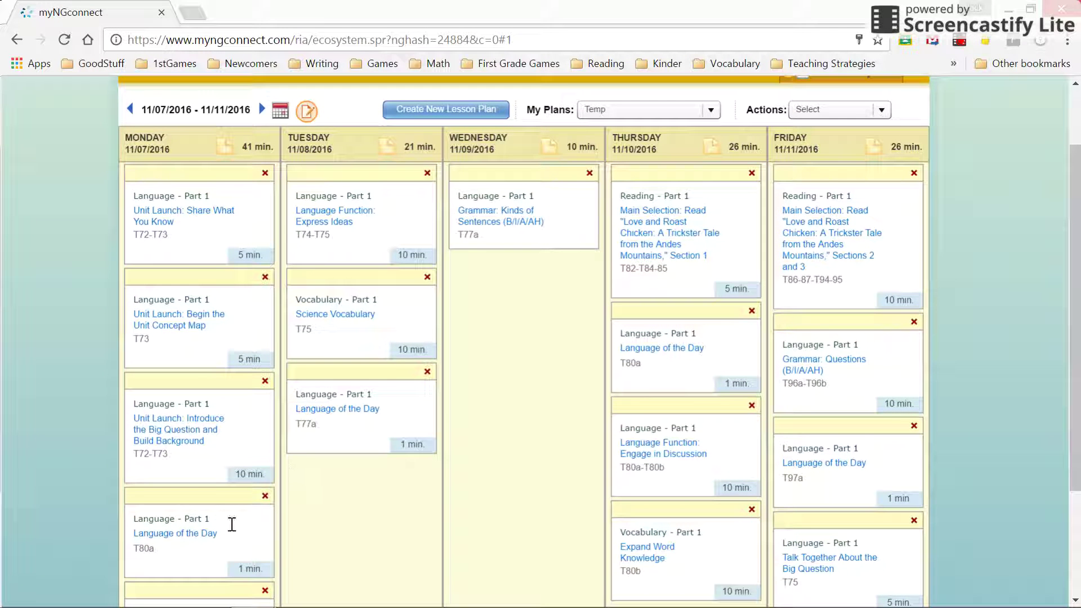
pyautogui.scroll(-2, 228, 526)
pyautogui.scroll(-2, 195, 487)
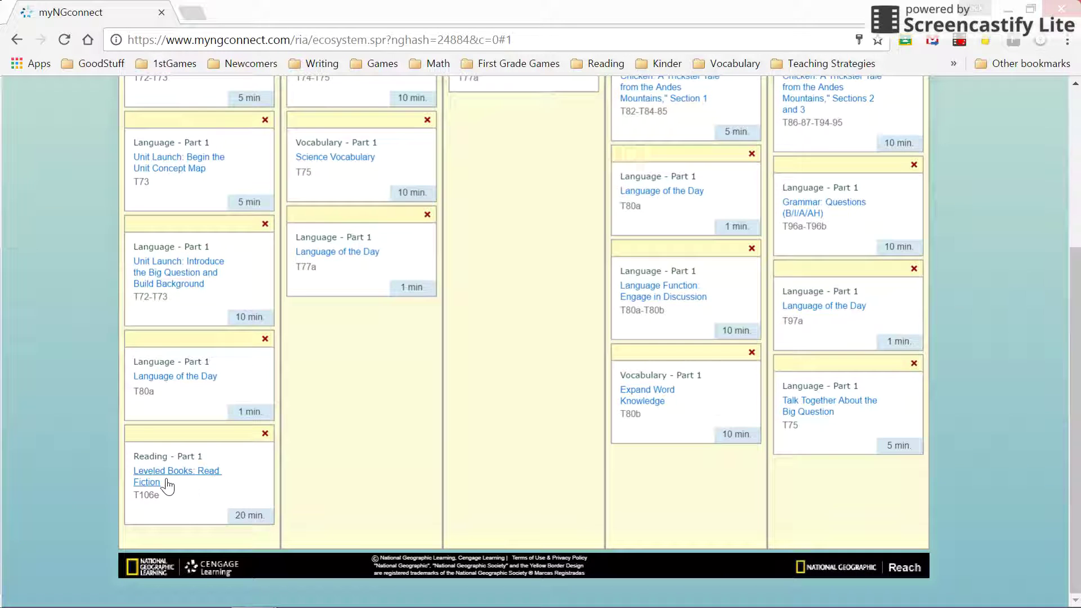
pyautogui.click(167, 472)
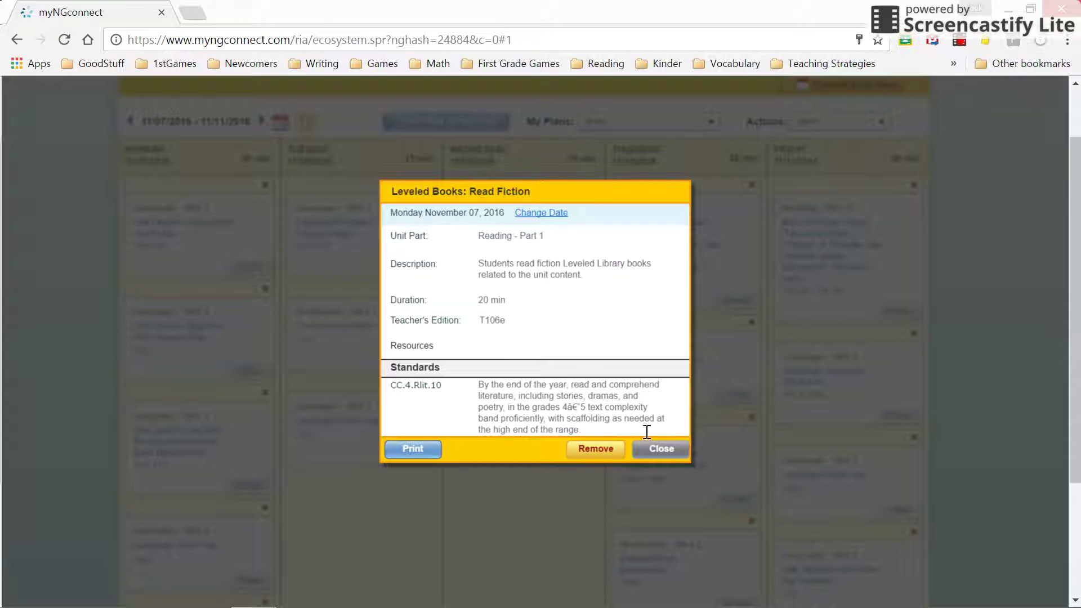
pyautogui.click(658, 449)
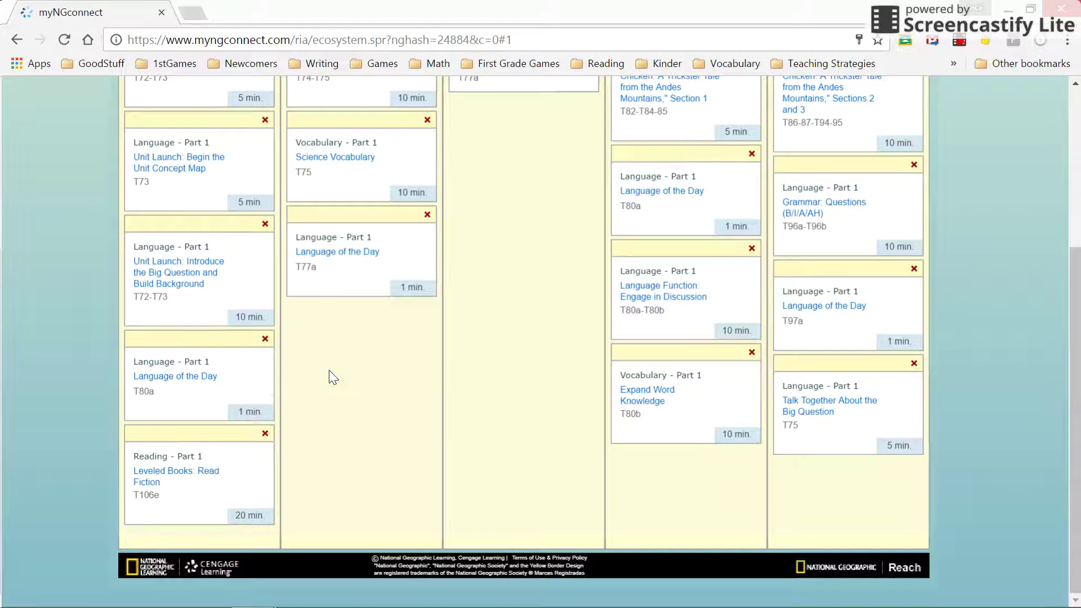
pyautogui.scroll(2, 330, 369)
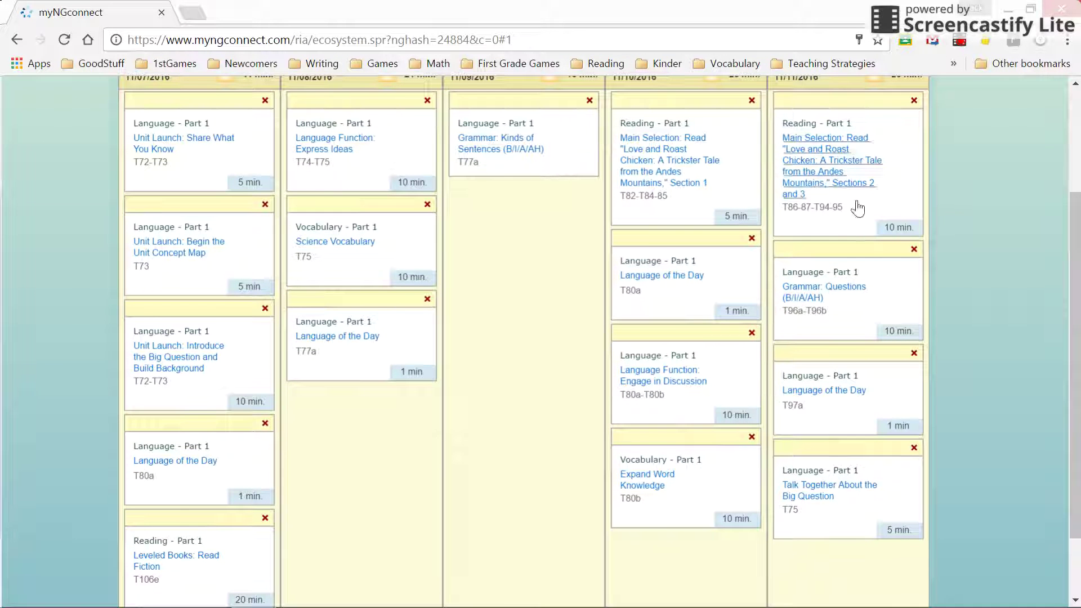
pyautogui.scroll(1, 846, 224)
pyautogui.scroll(-1, 845, 228)
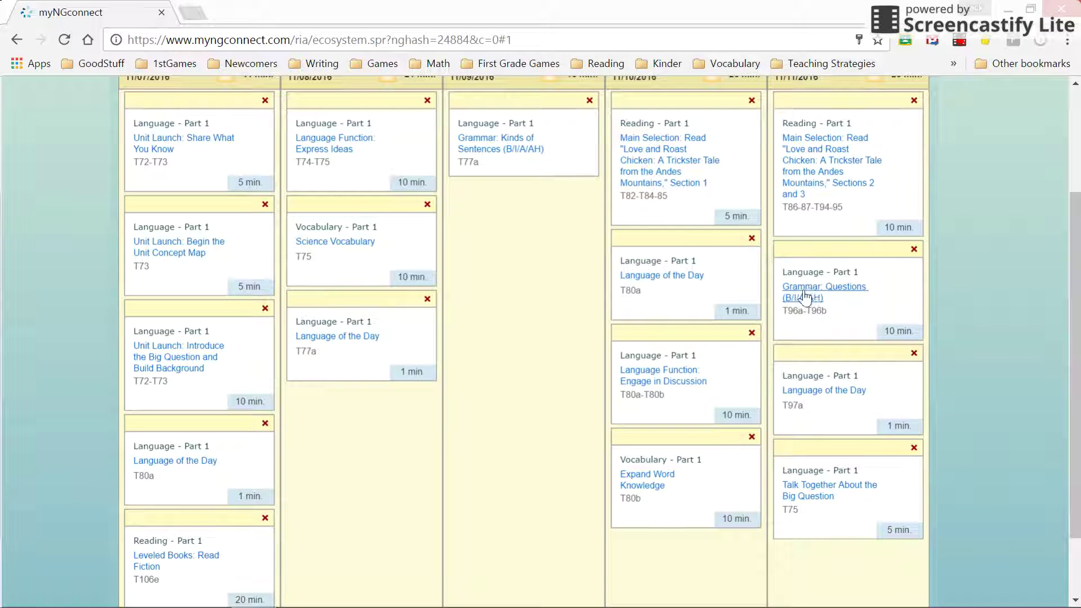
pyautogui.moveTo(820, 292); pyautogui.dragTo(819, 292)
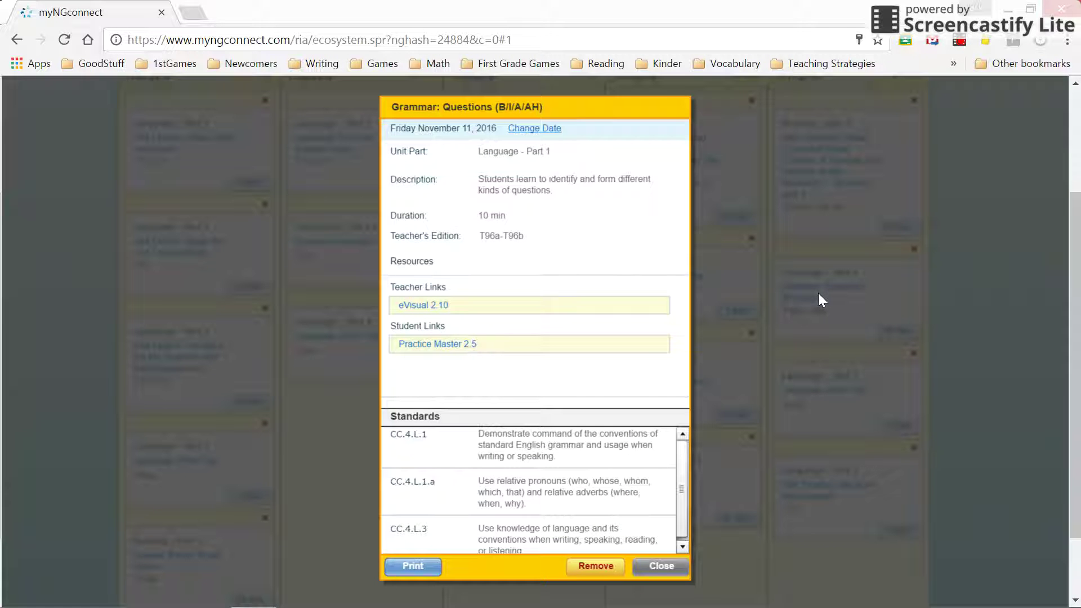
pyautogui.click(448, 349)
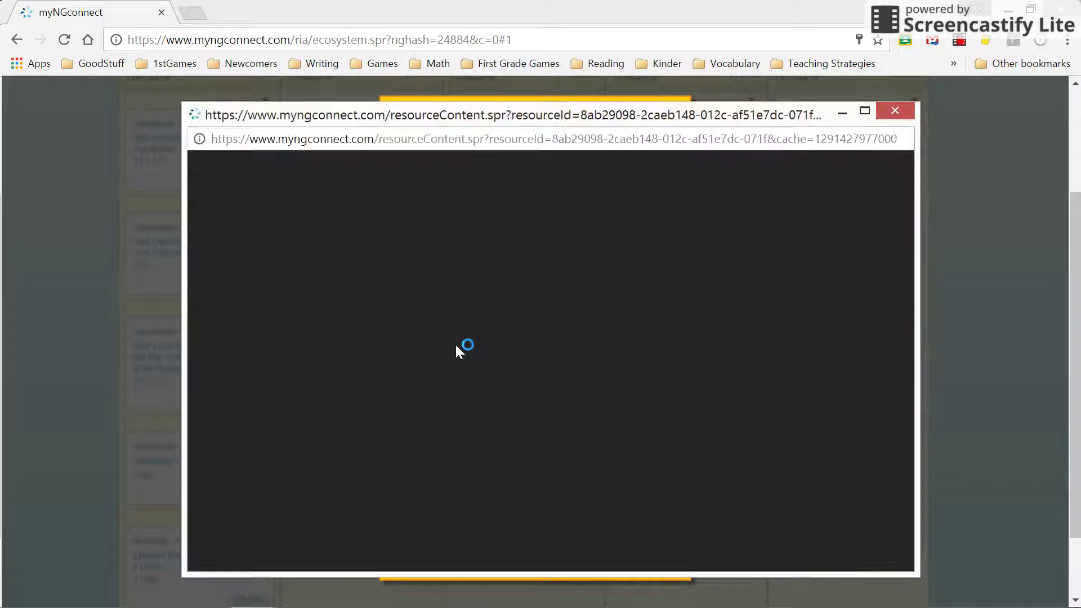
pyautogui.scroll(-6, 498, 313)
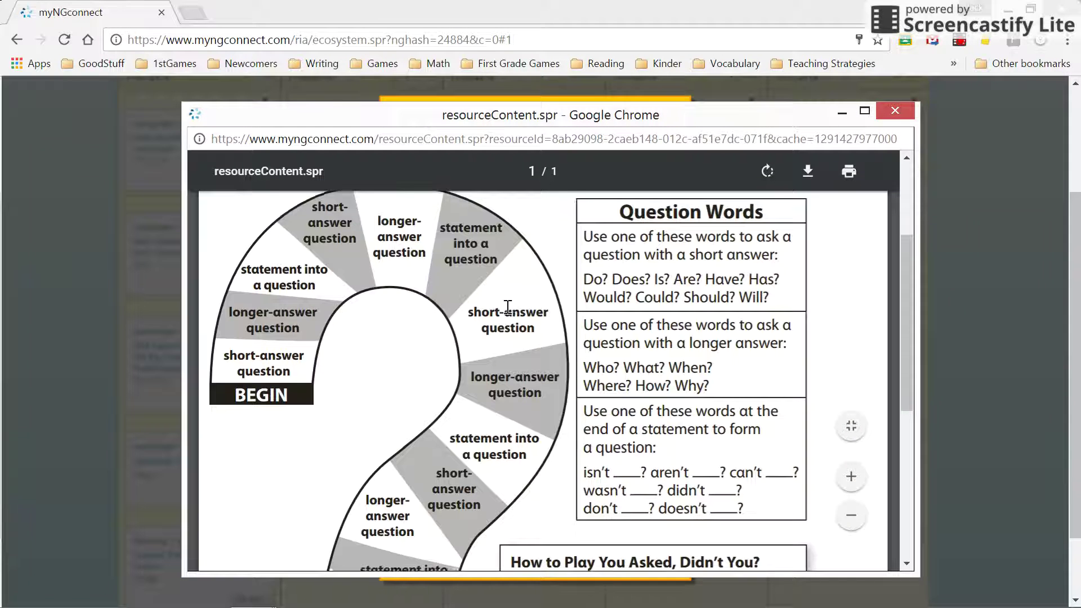
pyautogui.scroll(-2, 540, 310)
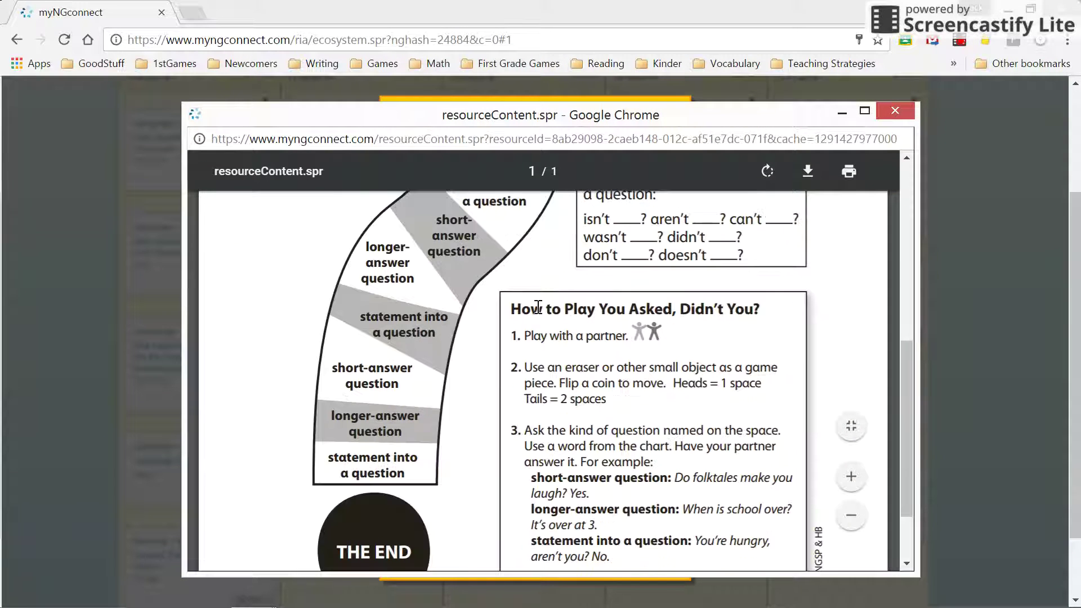
pyautogui.click(881, 113)
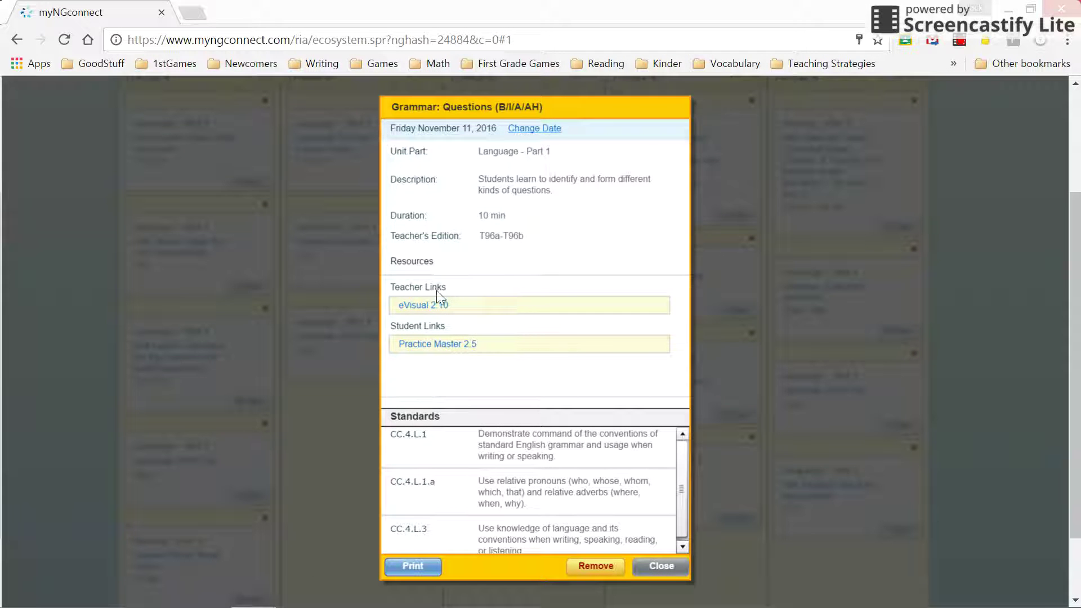
pyautogui.click(431, 307)
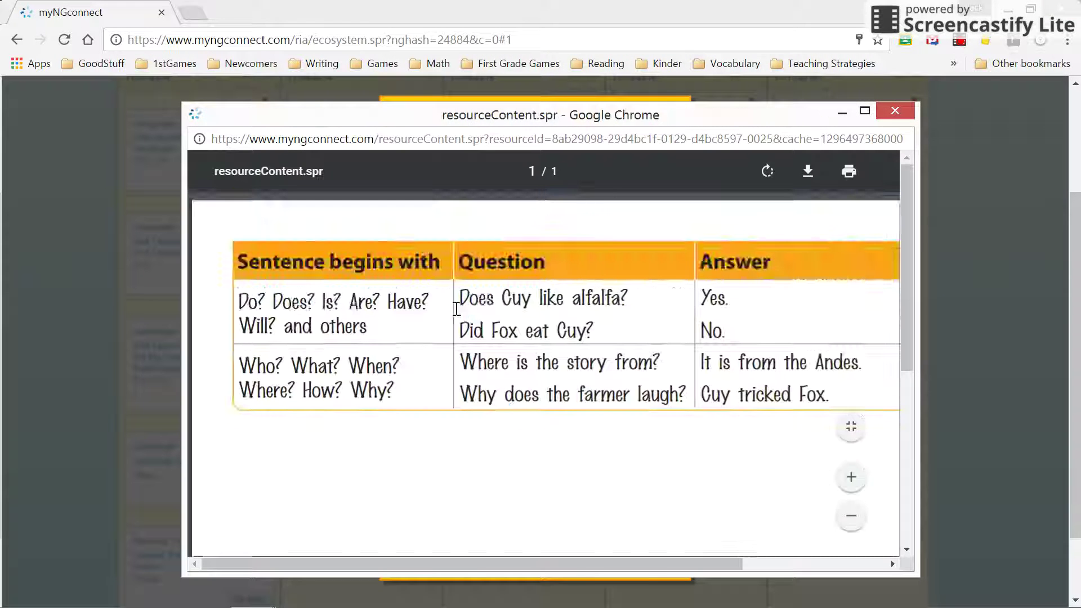
pyautogui.scroll(-3, 490, 321)
pyautogui.scroll(3, 497, 332)
pyautogui.click(882, 118)
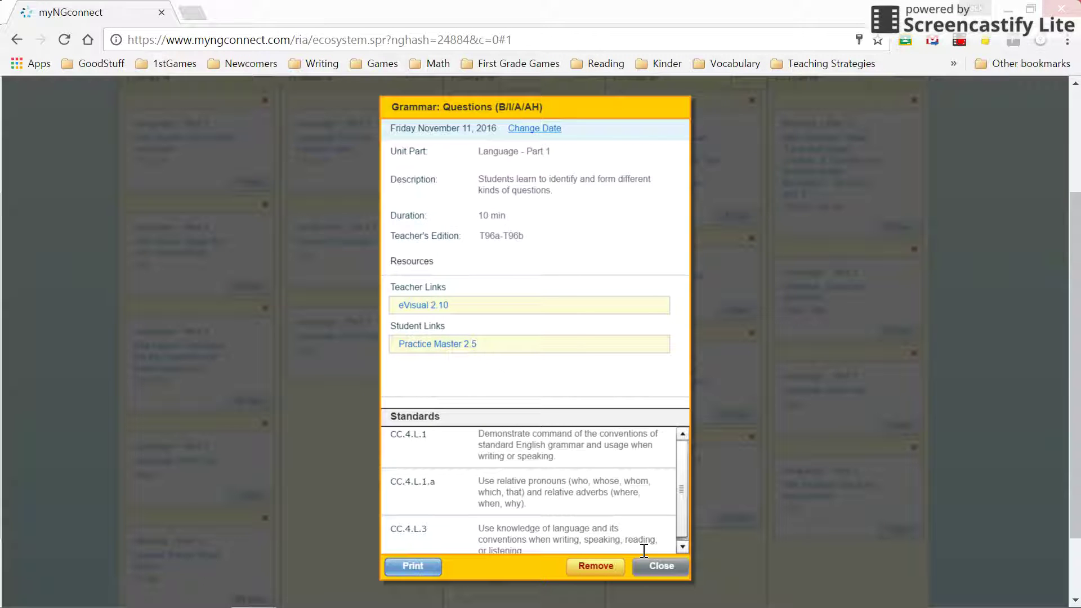
pyautogui.click(661, 566)
pyautogui.scroll(2, 566, 475)
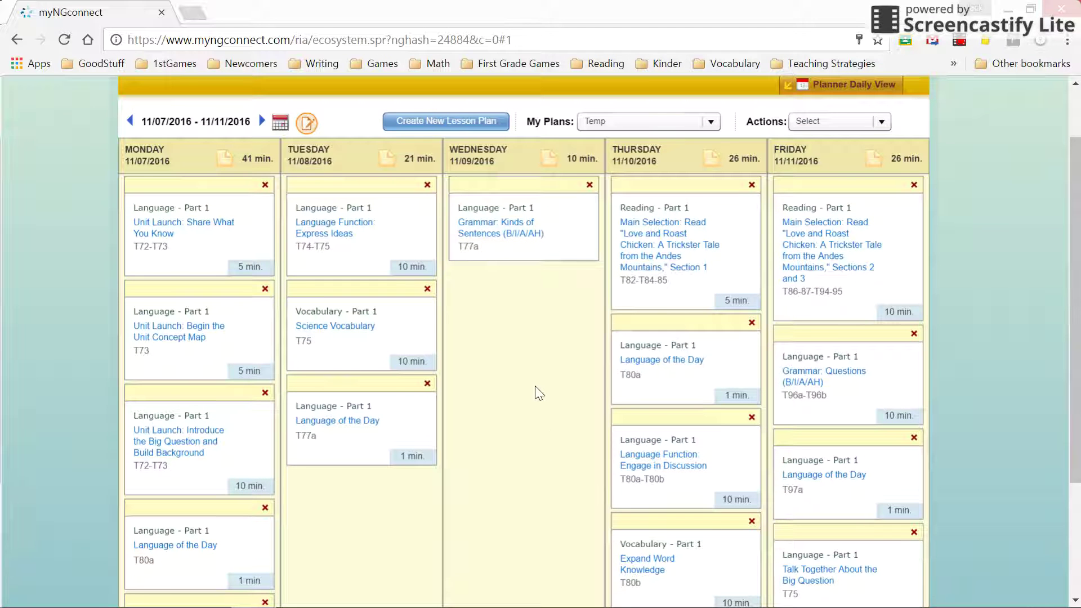
# - Drag Language of the Day (T80a) and Leveled Books: Read Fiction from Monday into Wednesday
pyautogui.click(307, 124)
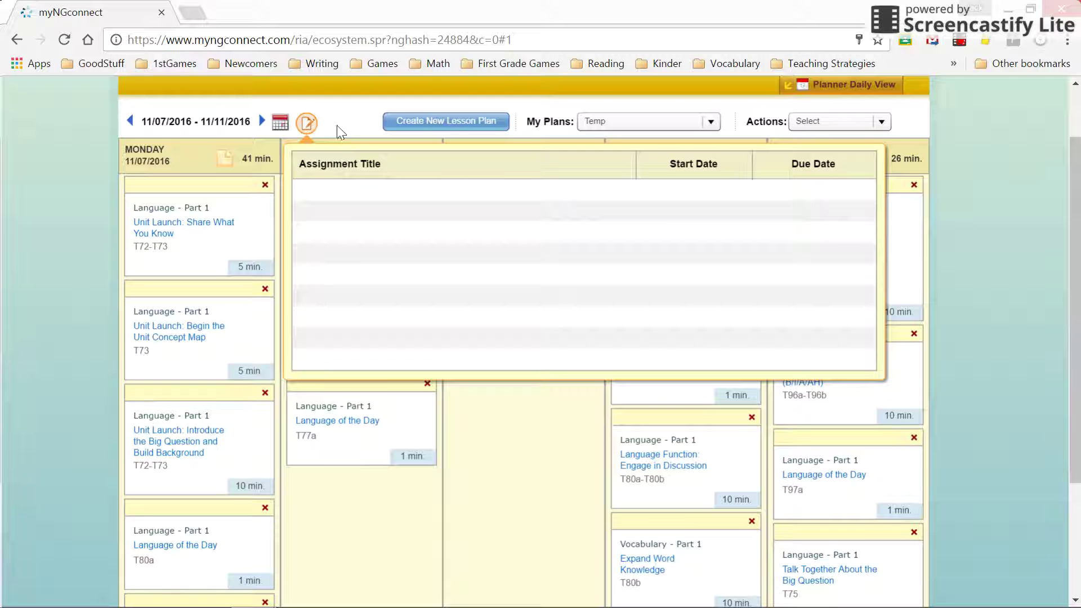
pyautogui.click(316, 133)
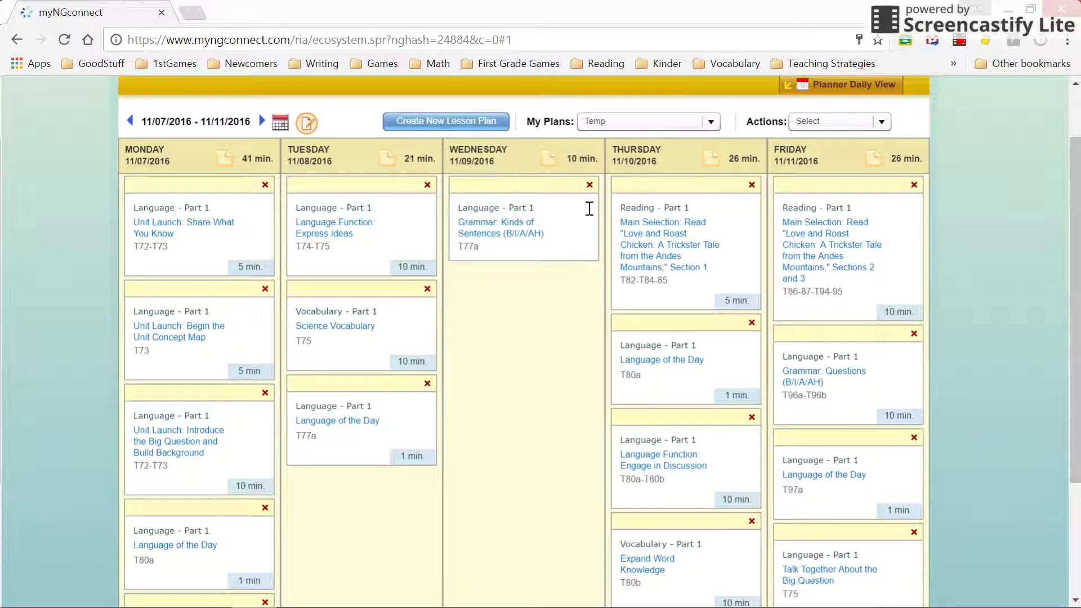
pyautogui.click(815, 127)
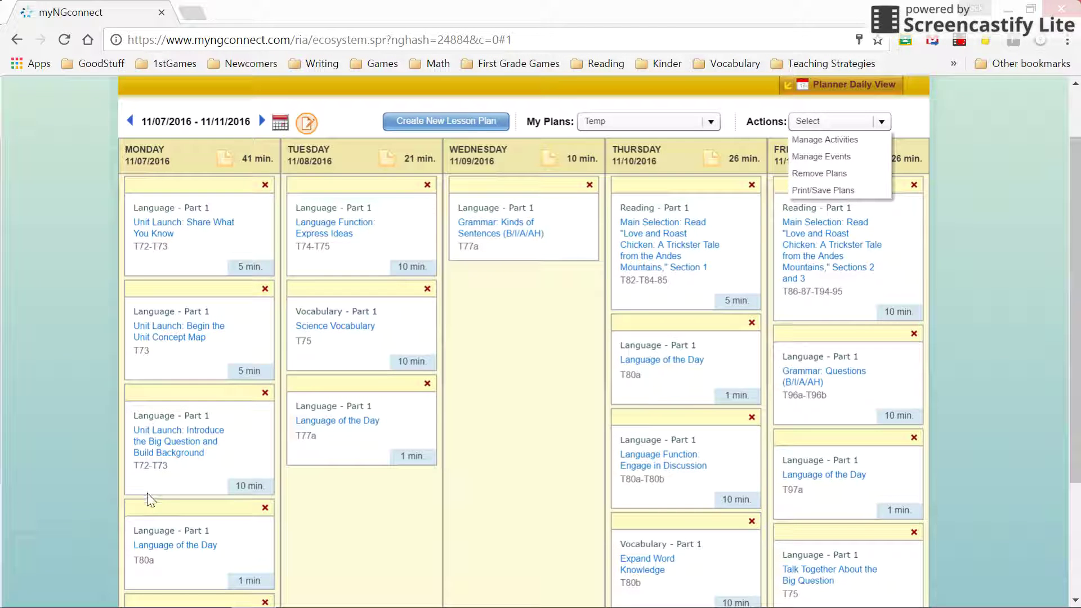
pyautogui.moveTo(167, 510); pyautogui.dragTo(490, 344)
pyautogui.moveTo(241, 515); pyautogui.dragTo(550, 406)
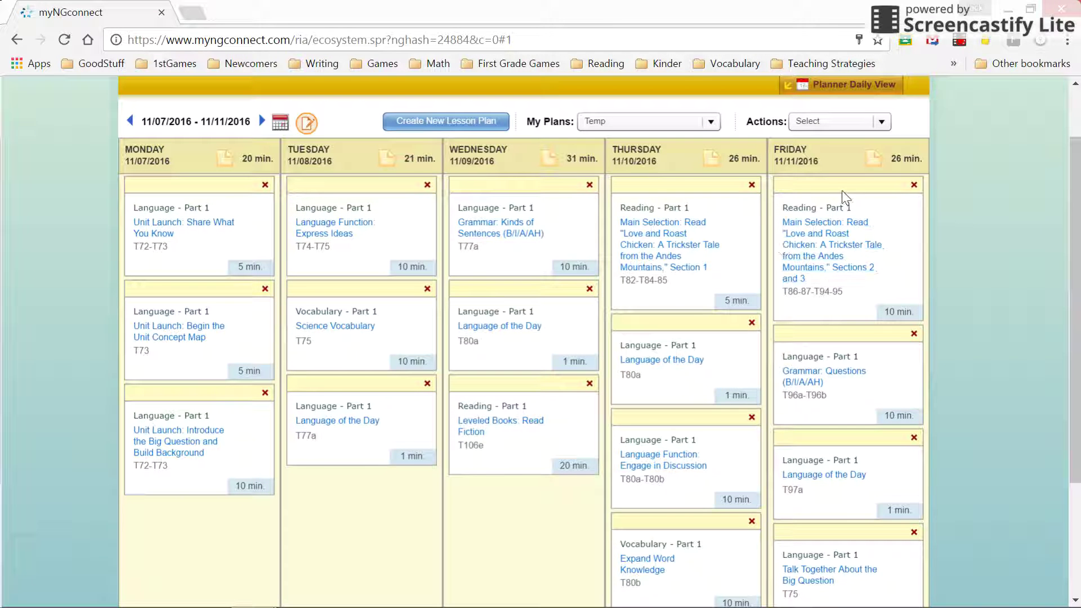
# - Print the plan as Week at a Glance for 11/07/2016–11/18/2016 and request a preview
pyautogui.click(882, 122)
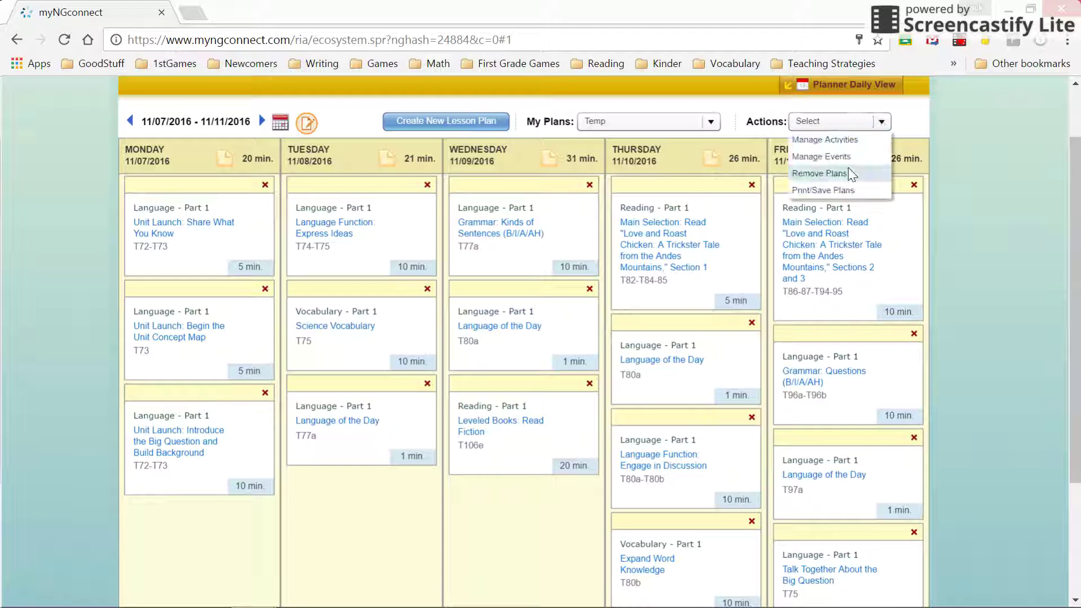
pyautogui.click(840, 188)
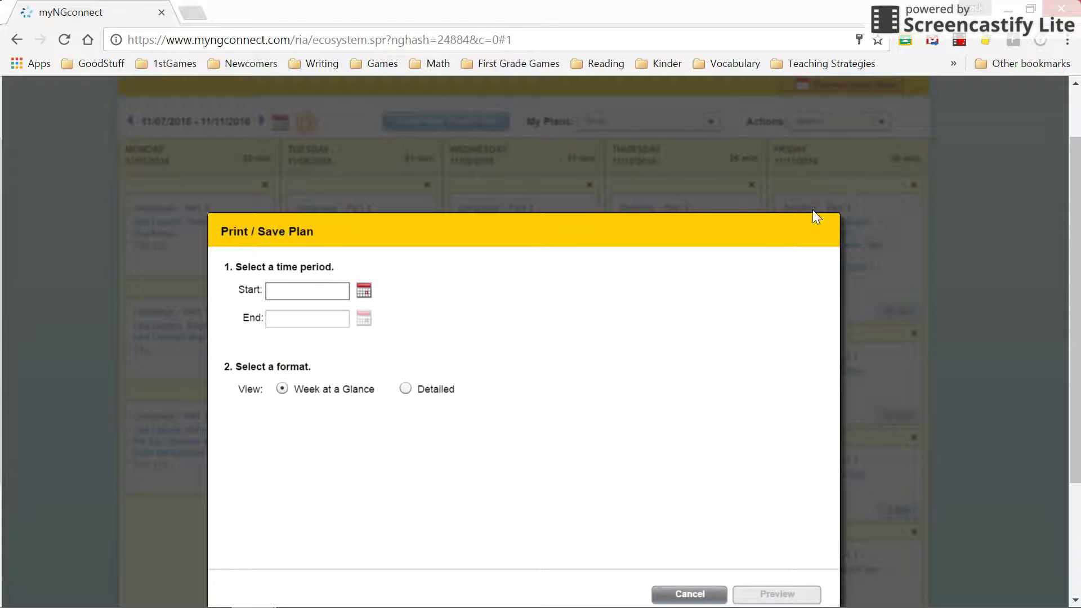
pyautogui.scroll(-2, 682, 290)
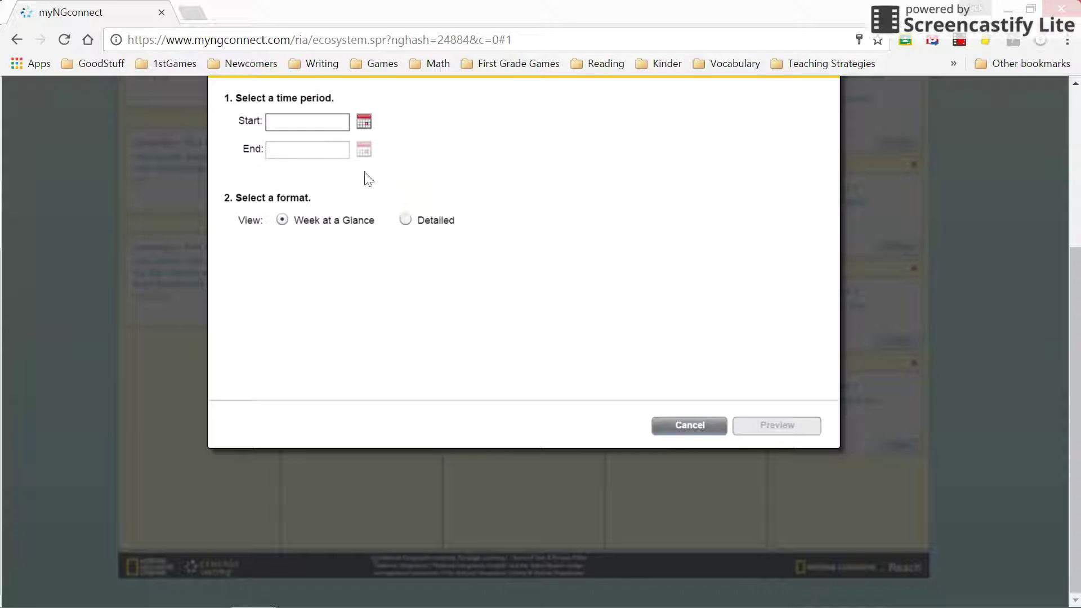
pyautogui.click(363, 123)
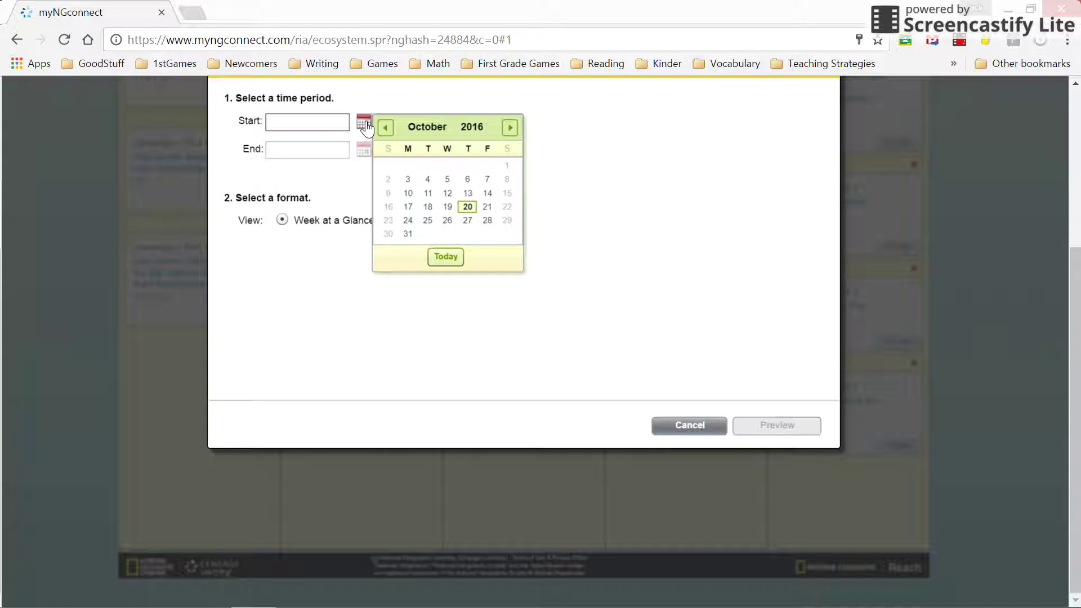
pyautogui.click(509, 128)
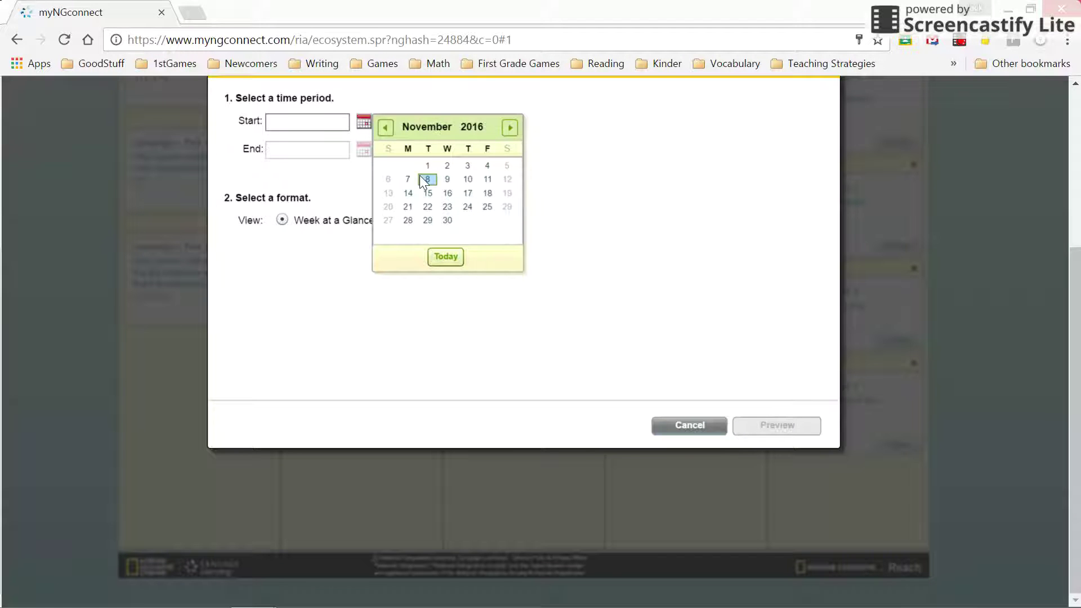
pyautogui.click(403, 179)
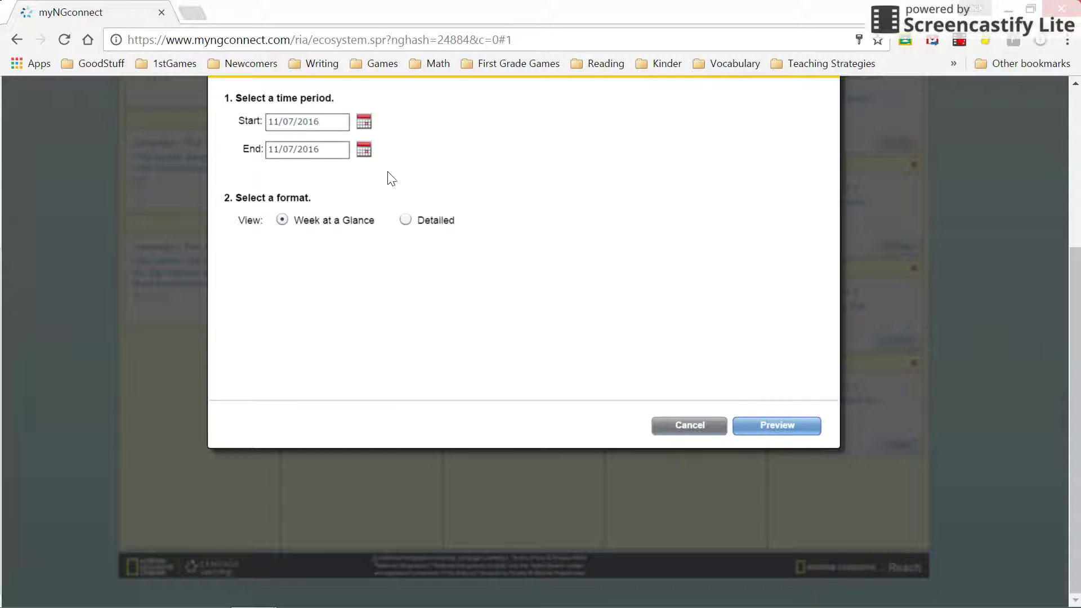
pyautogui.click(363, 151)
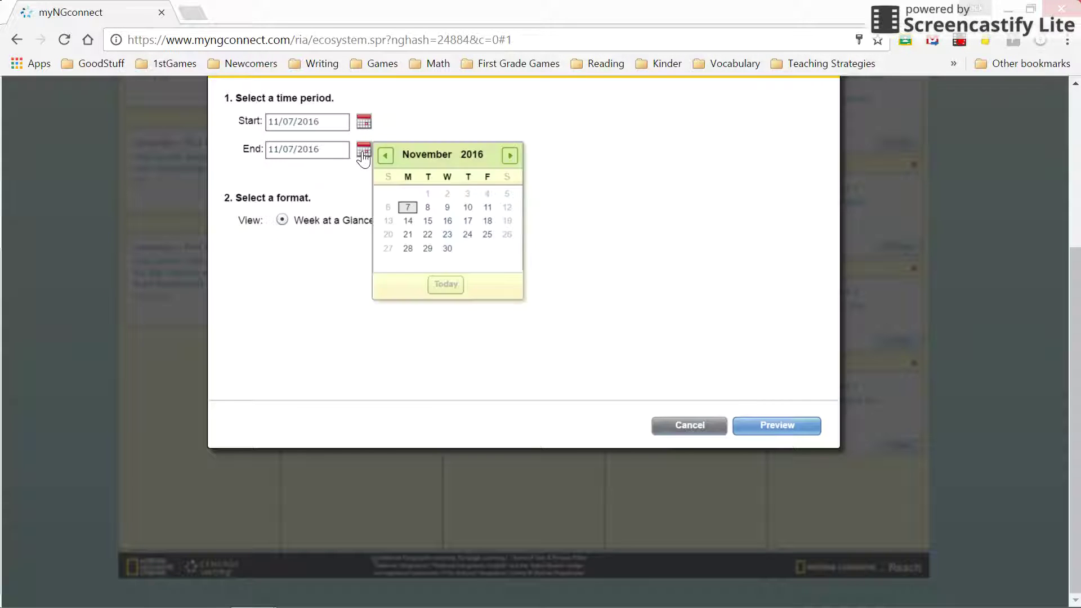
pyautogui.click(488, 222)
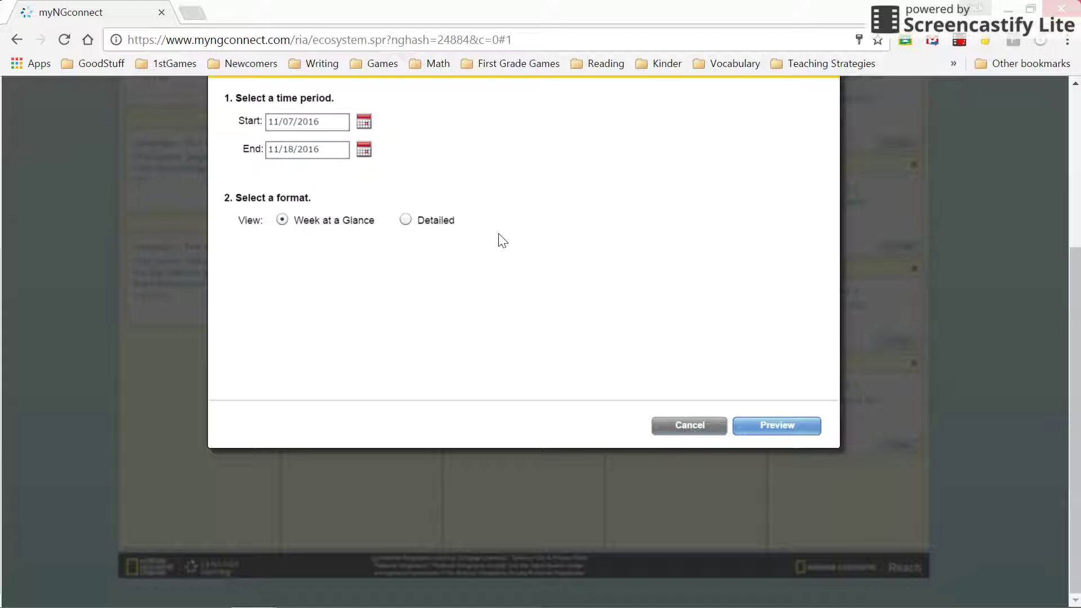
pyautogui.click(765, 426)
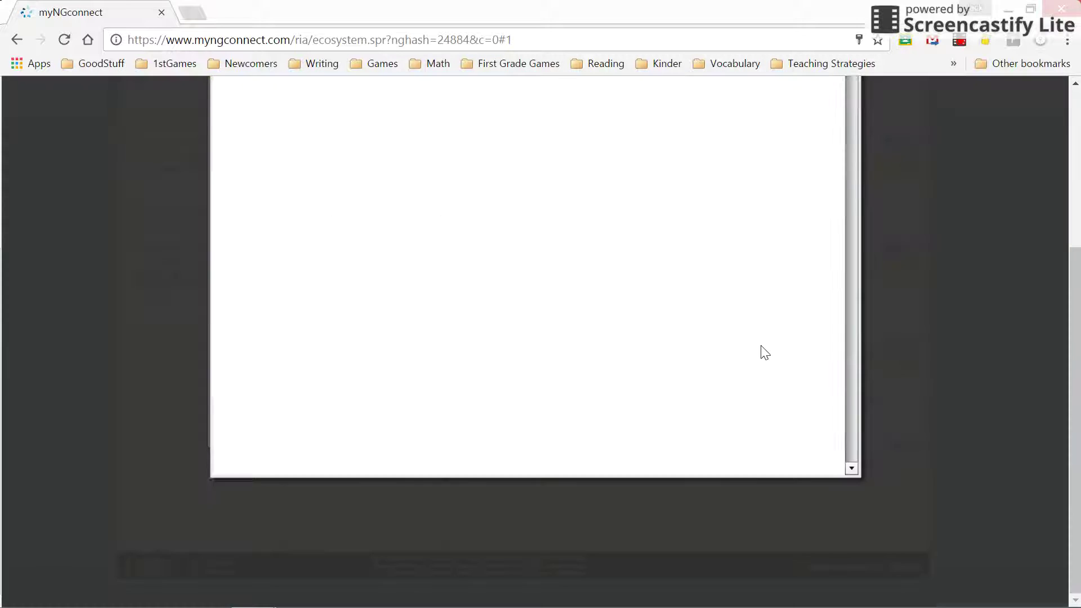
# - Scroll through both weeks of the Week at a Glance preview and return to its top
pyautogui.scroll(-8, 761, 352)
pyautogui.scroll(10, 753, 349)
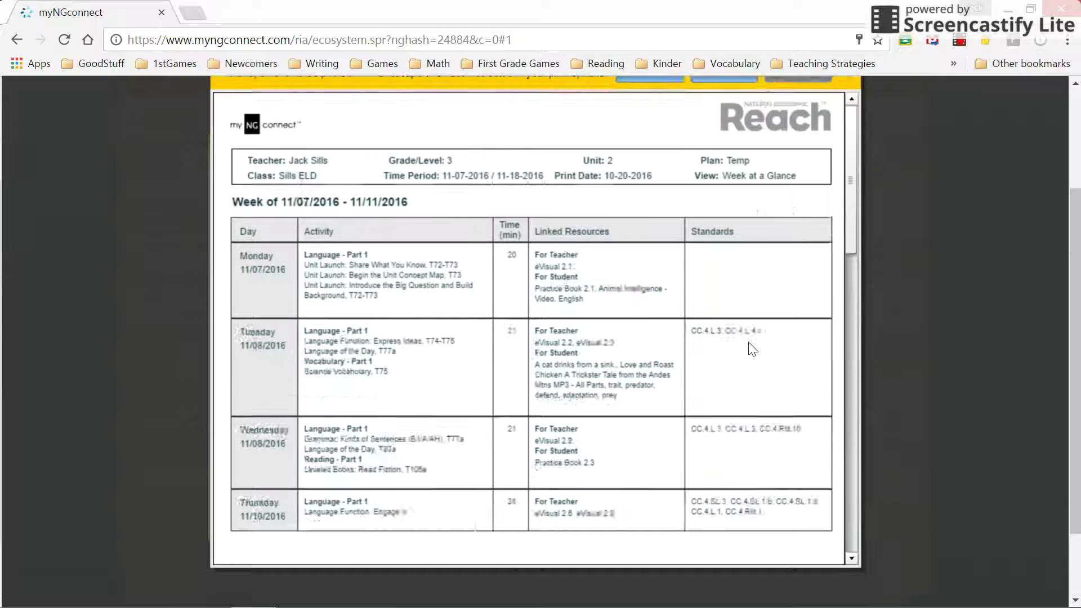
pyautogui.scroll(-8, 746, 347)
pyautogui.scroll(10, 520, 239)
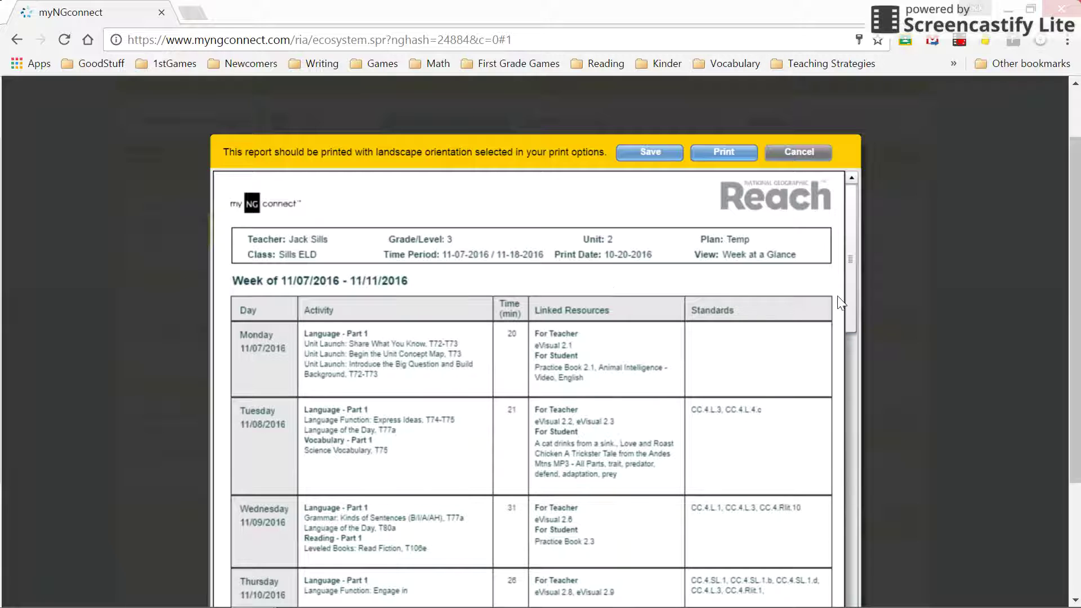
pyautogui.moveTo(849, 295); pyautogui.dragTo(843, 377)
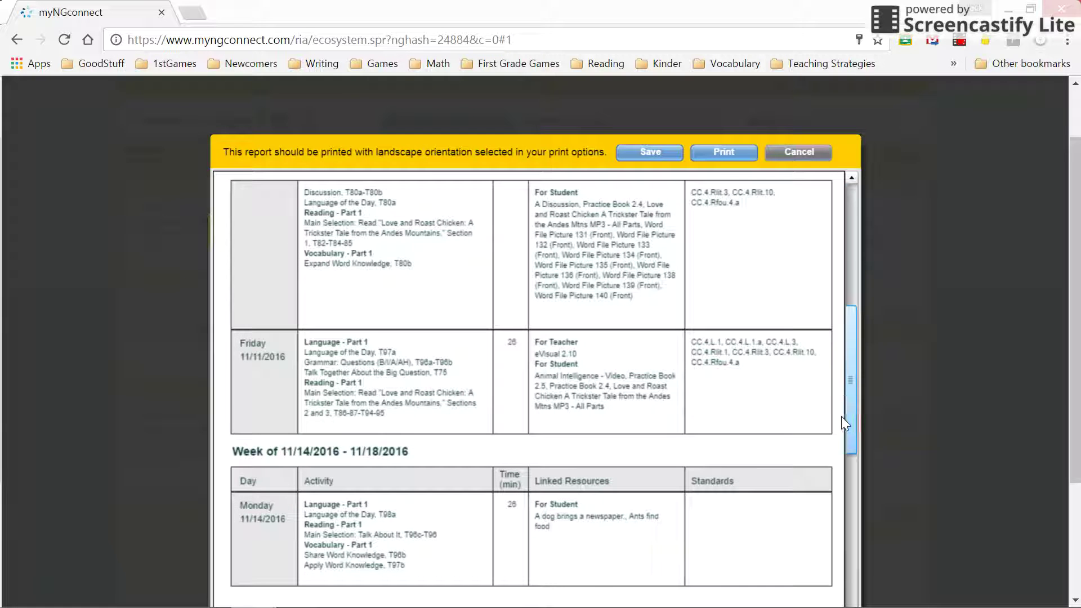
pyautogui.scroll(-10, 784, 400)
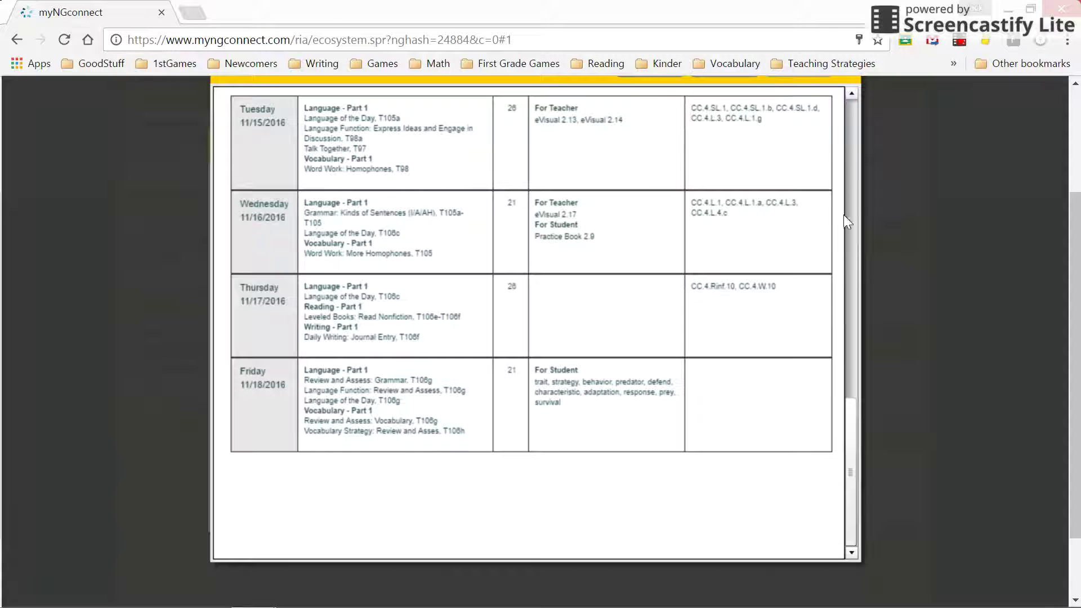
pyautogui.scroll(15, 853, 315)
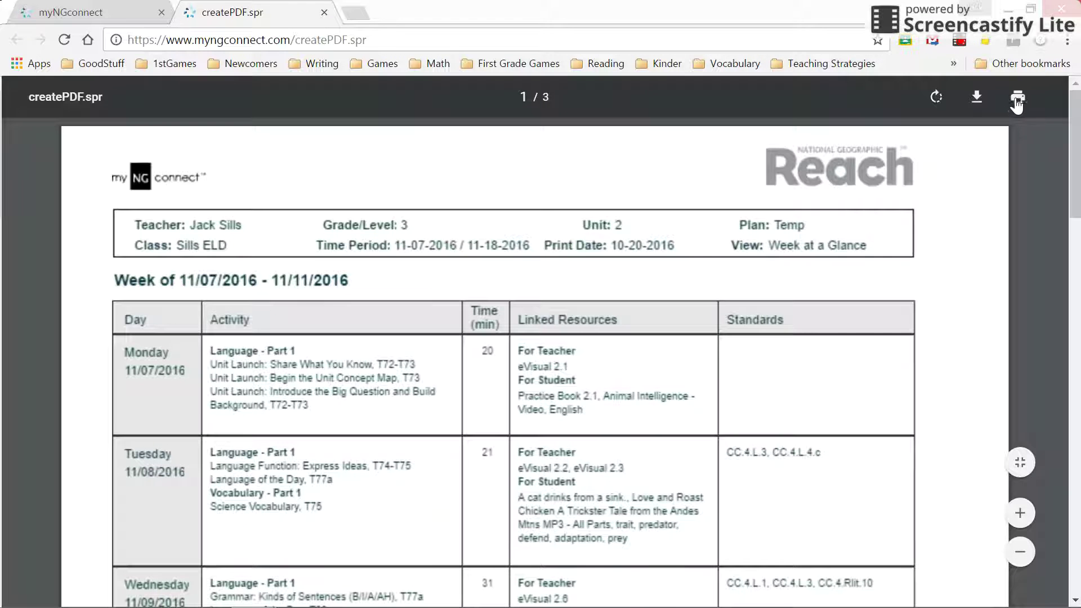
# - Scroll down and back up through the three-page createPDF.spr plan, then close its tab
pyautogui.scroll(-3, 915, 174)
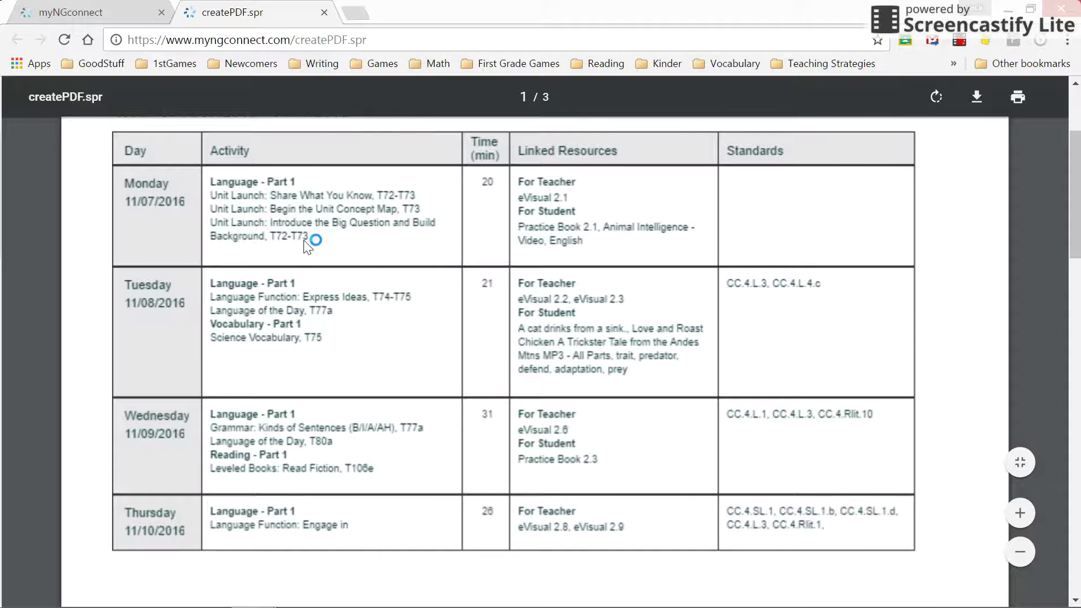
pyautogui.scroll(2, 775, 163)
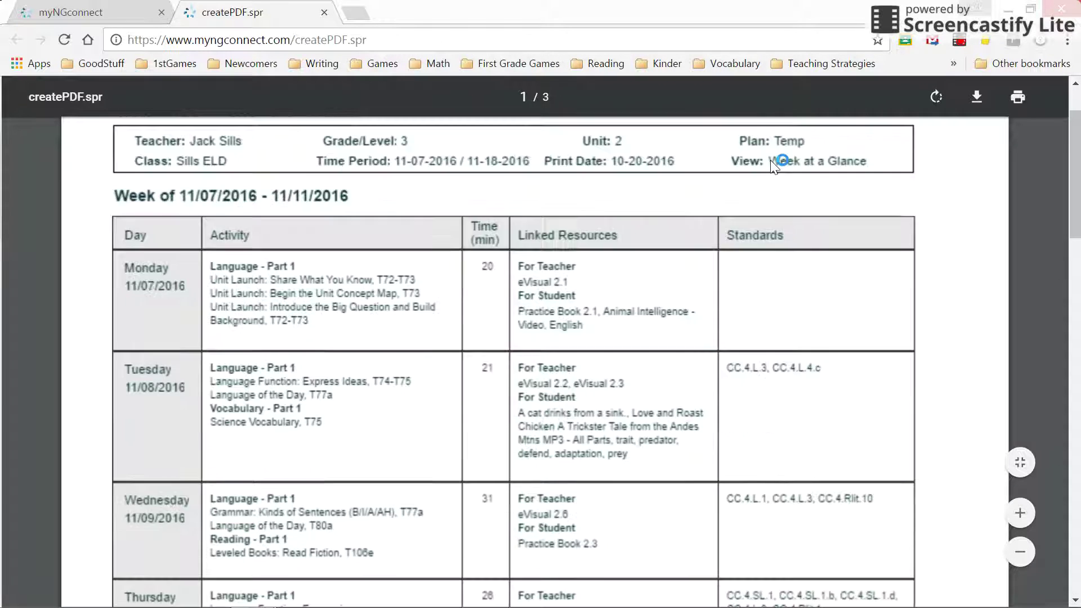
pyautogui.click(325, 12)
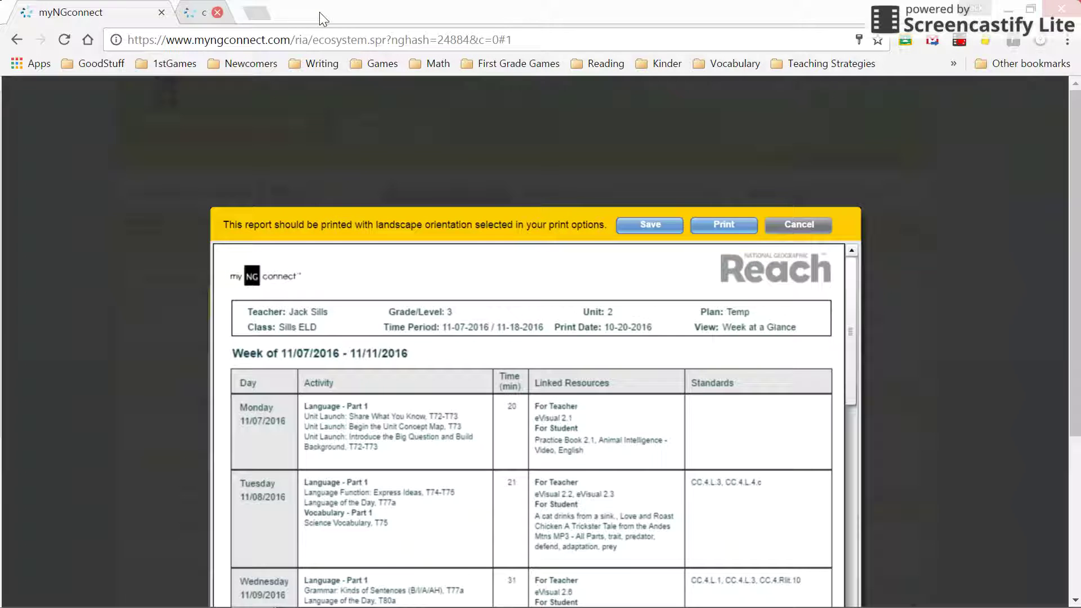
# - Cancel the report preview and print setup, then briefly view Tuesday's Language of the Day details
pyautogui.click(798, 225)
pyautogui.scroll(-3, 641, 307)
pyautogui.click(689, 495)
pyautogui.scroll(3, 476, 379)
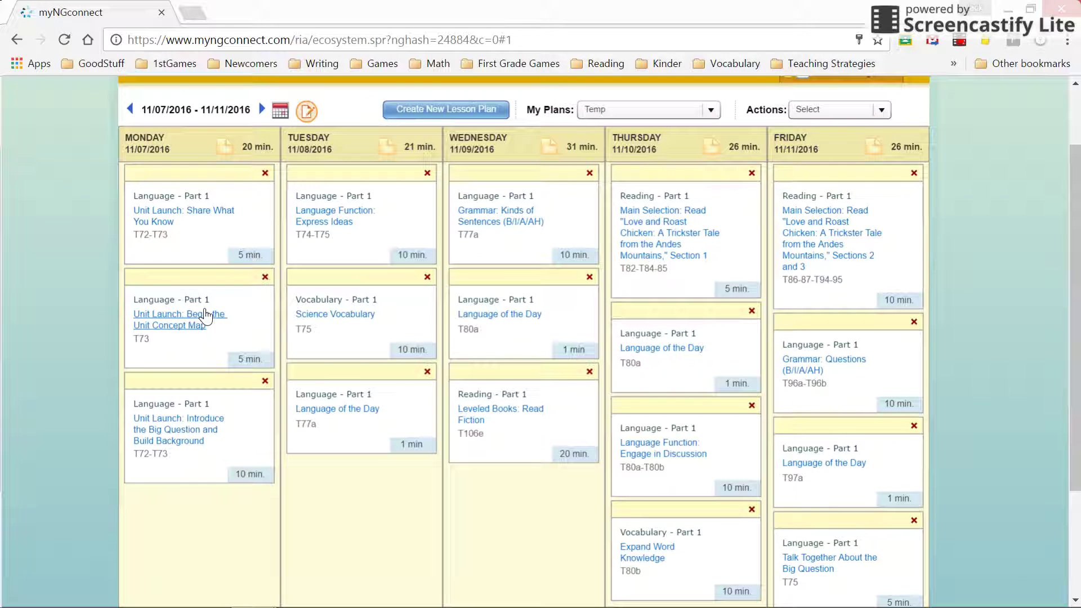
pyautogui.click(321, 407)
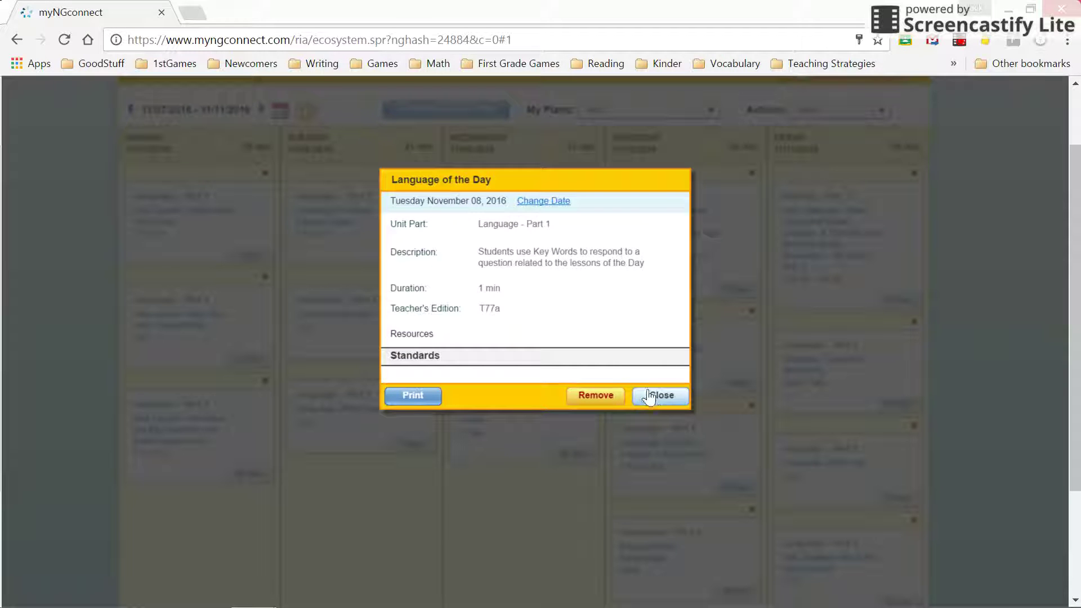
pyautogui.click(658, 399)
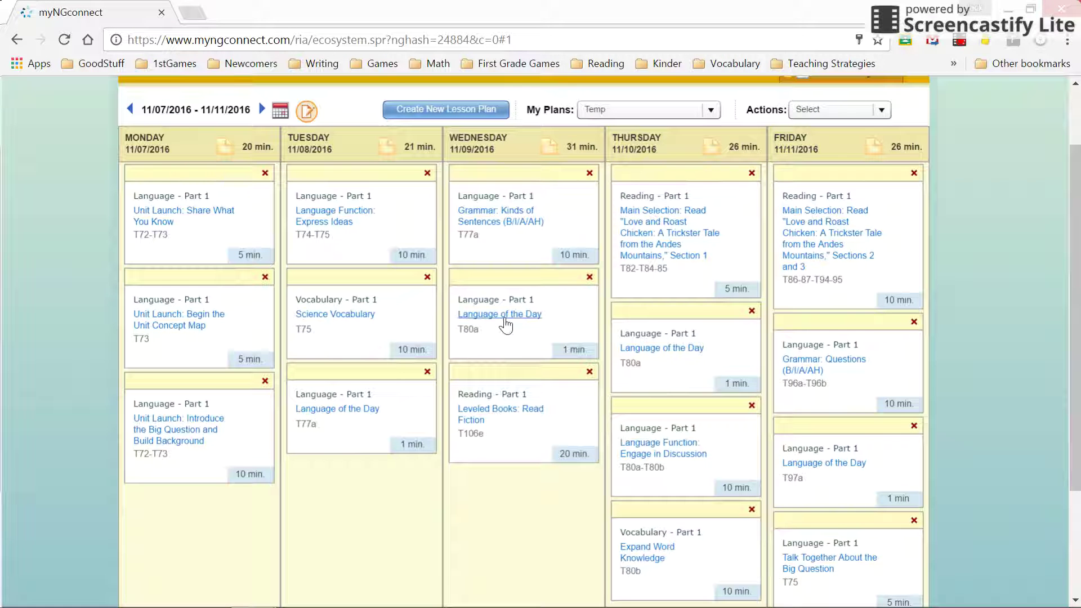
# - From Wednesday's Kinds of Sentences lesson, print the Practice Master 2.3 student worksheet, then close the details
pyautogui.click(500, 217)
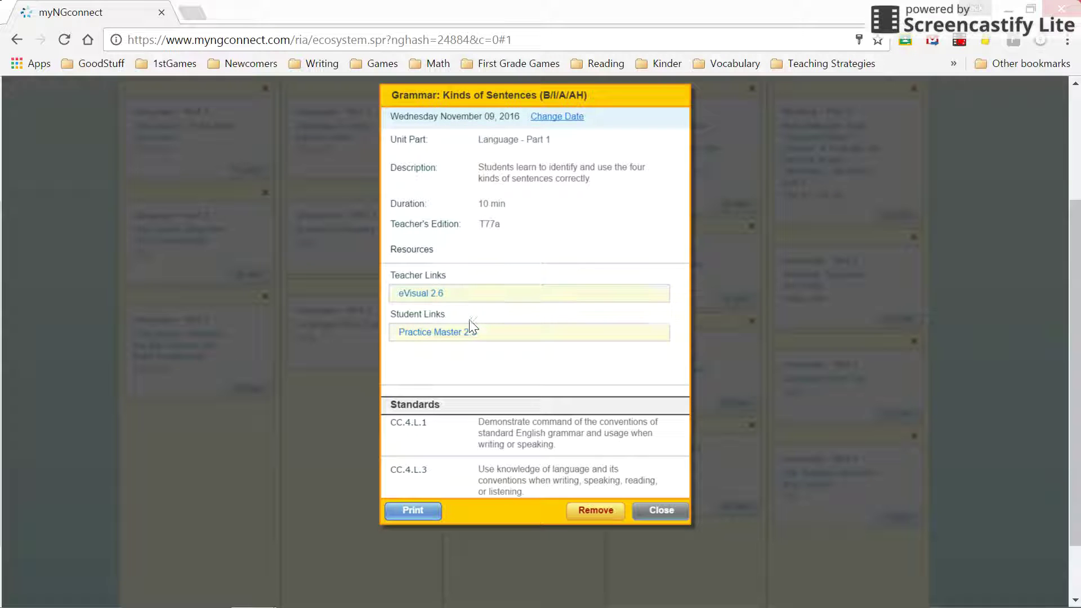
pyautogui.click(447, 335)
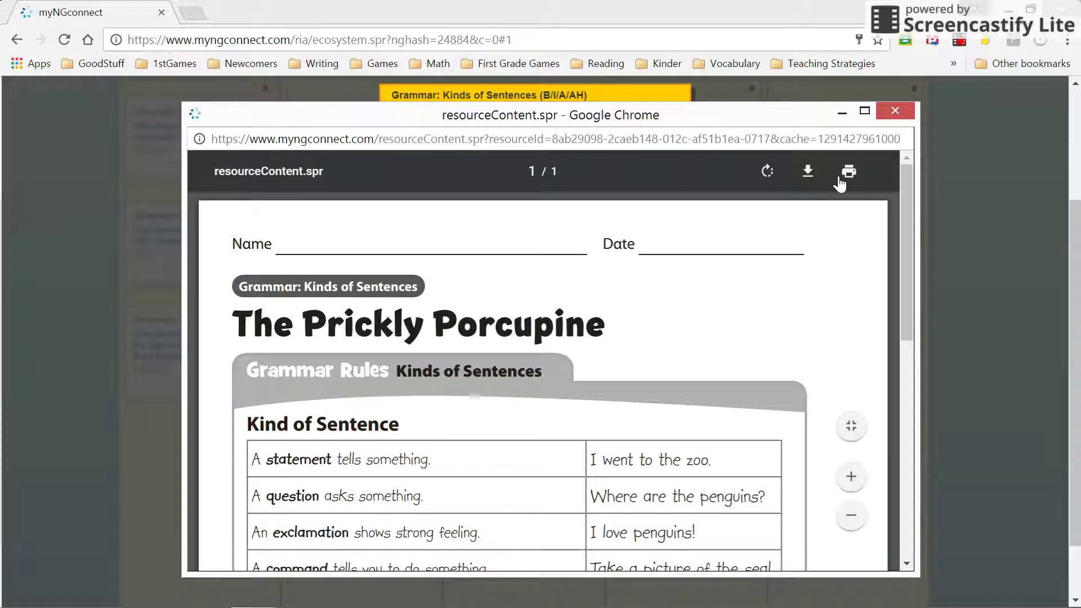
pyautogui.click(844, 174)
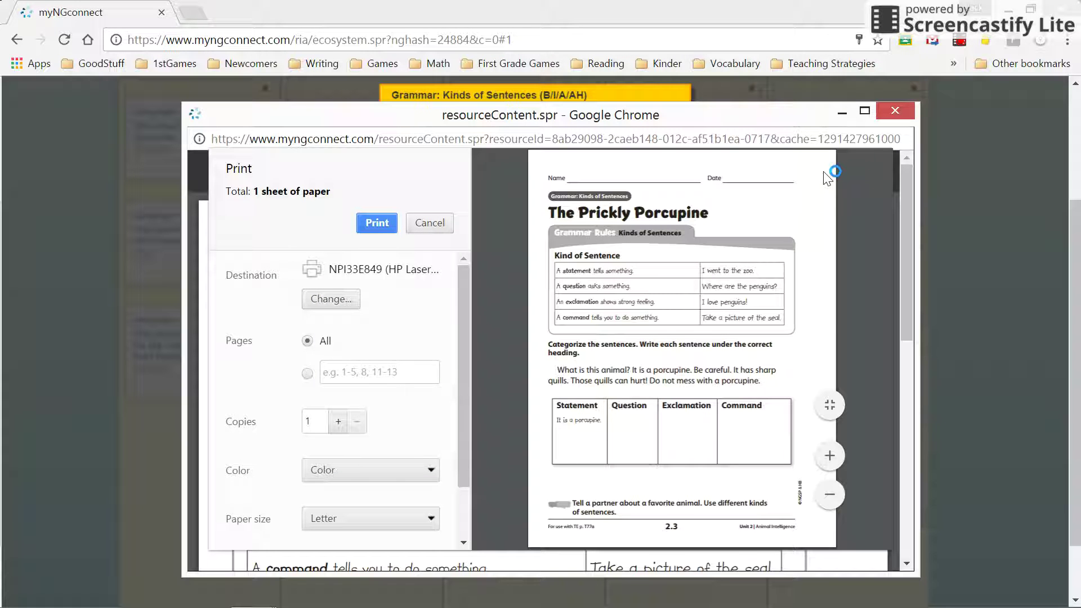
pyautogui.click(894, 112)
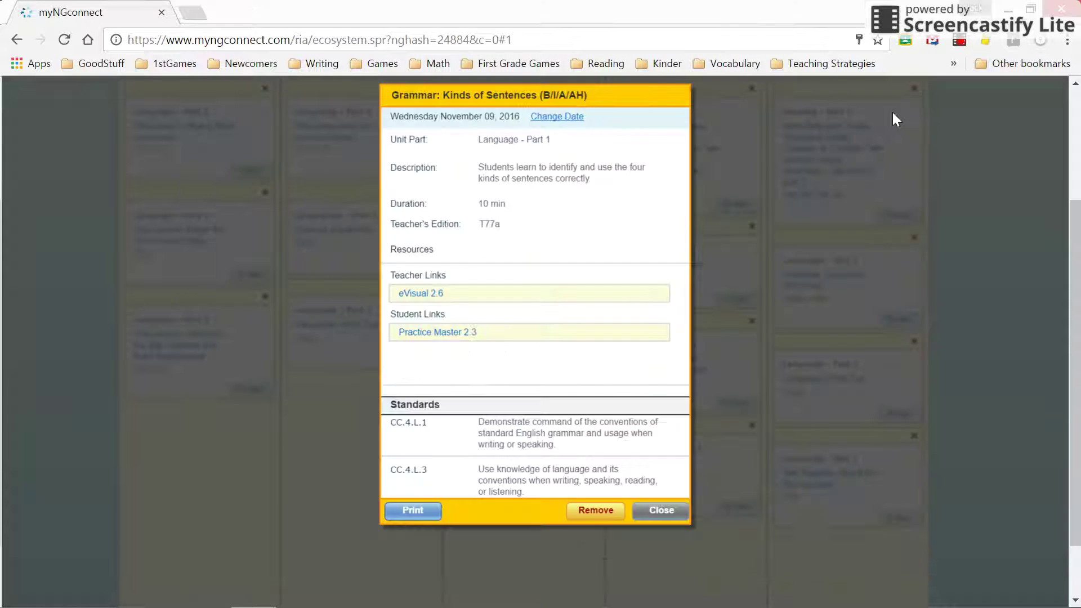
pyautogui.click(653, 509)
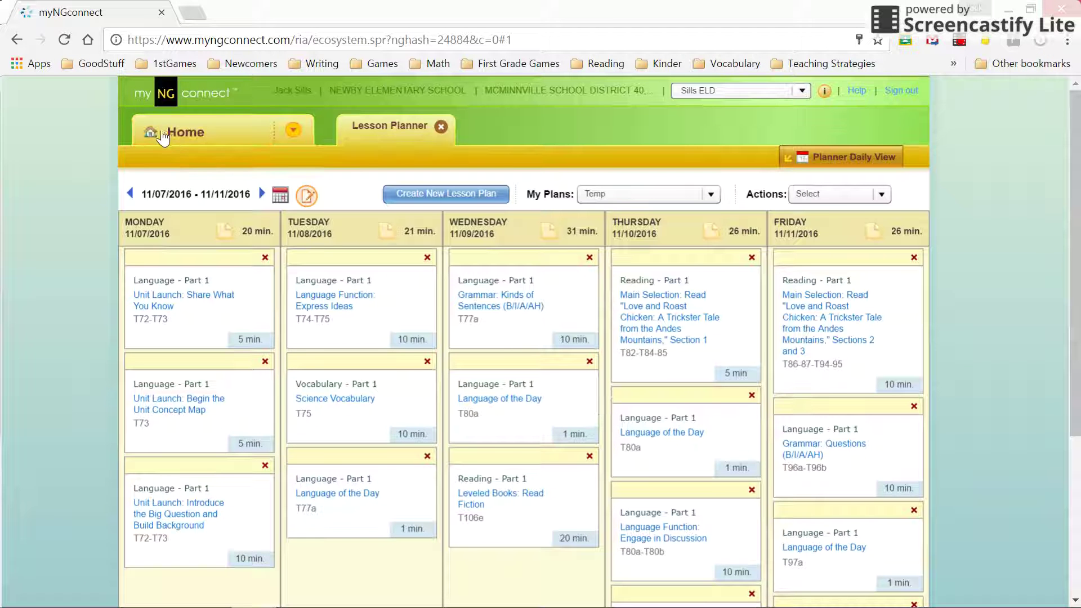
# - Return to the National Geographic Reach home page, leaving the Lesson Planner tab open
pyautogui.click(179, 133)
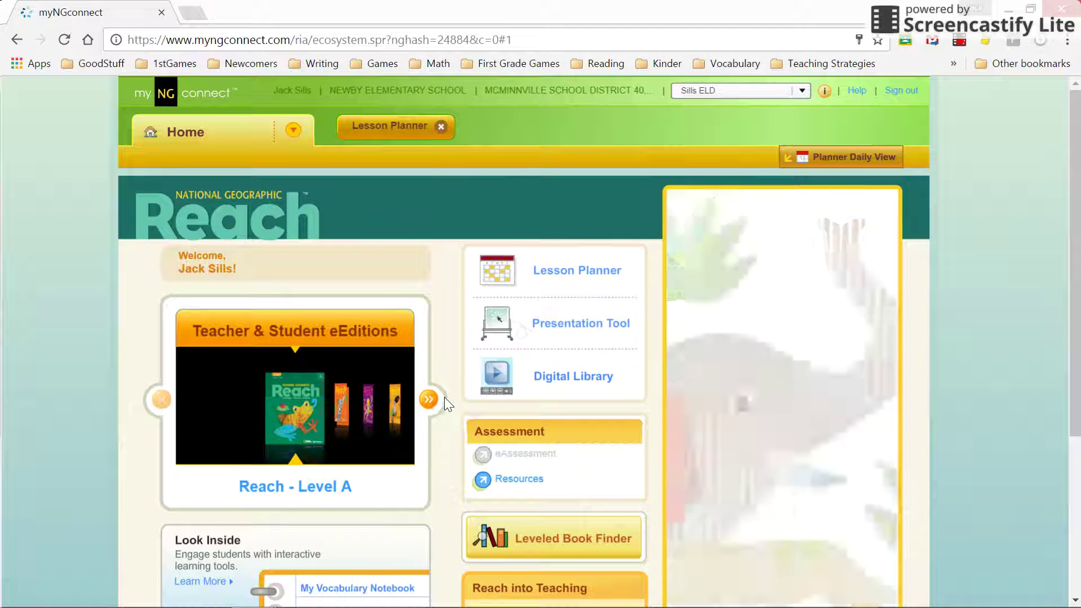